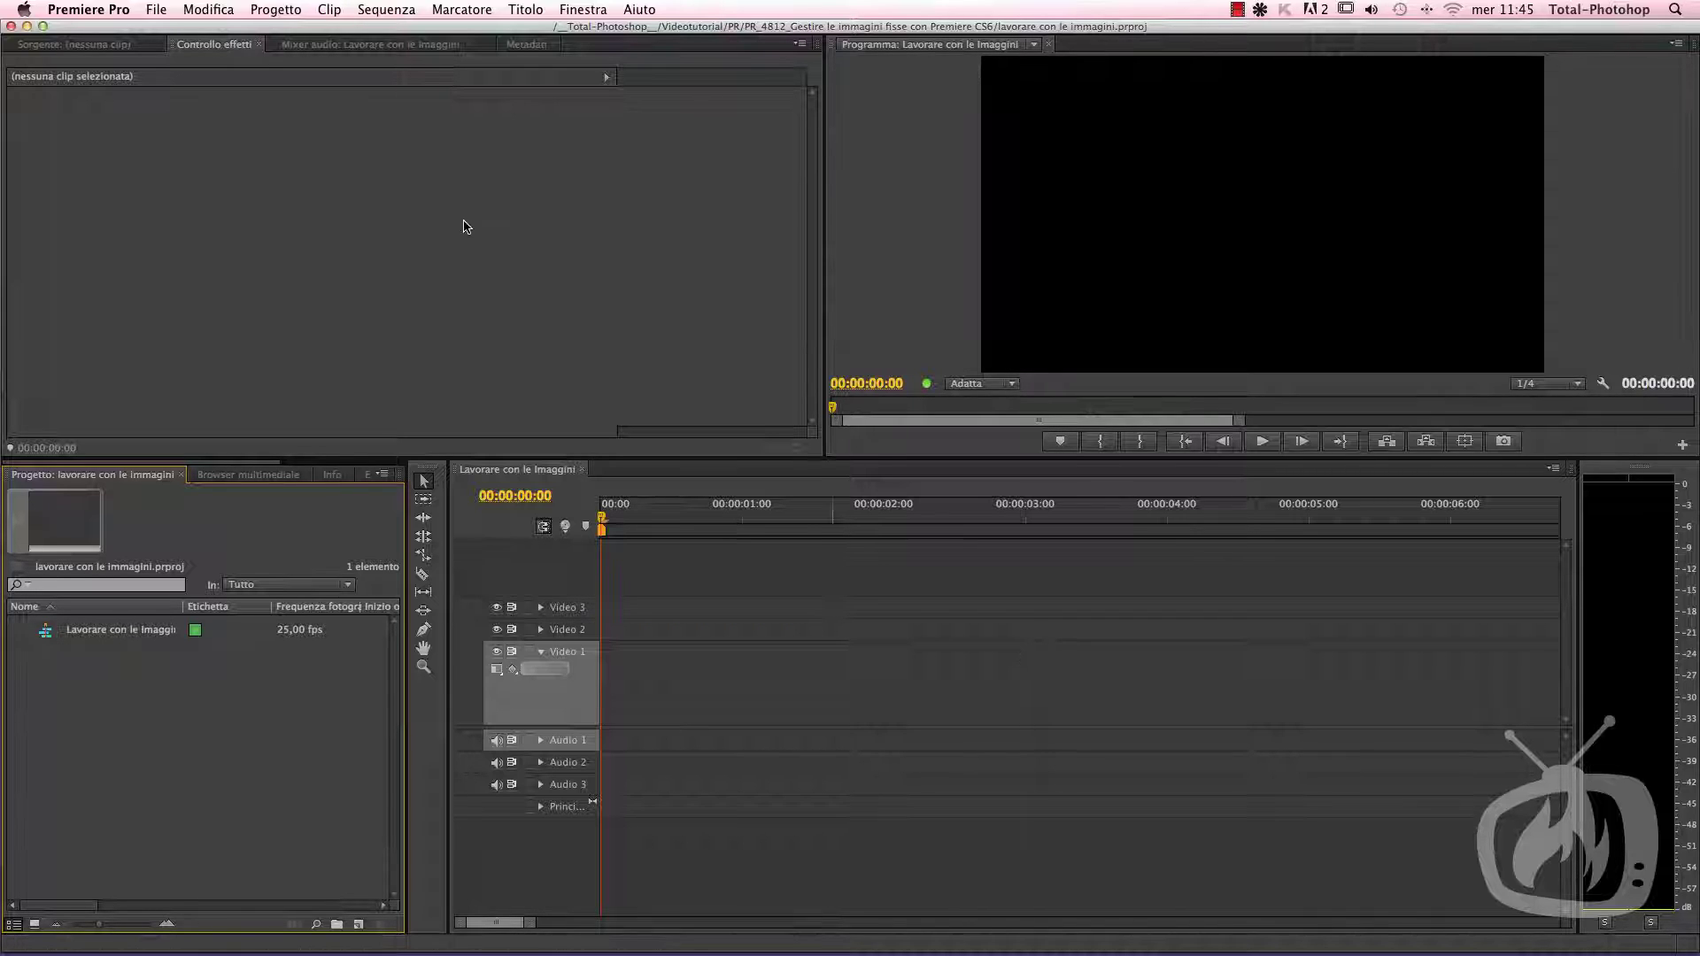
Step: Show the empty Sorgente (Source) monitor and widen the Program monitor
{"action": "left_click", "coordinate": [124, 56]}
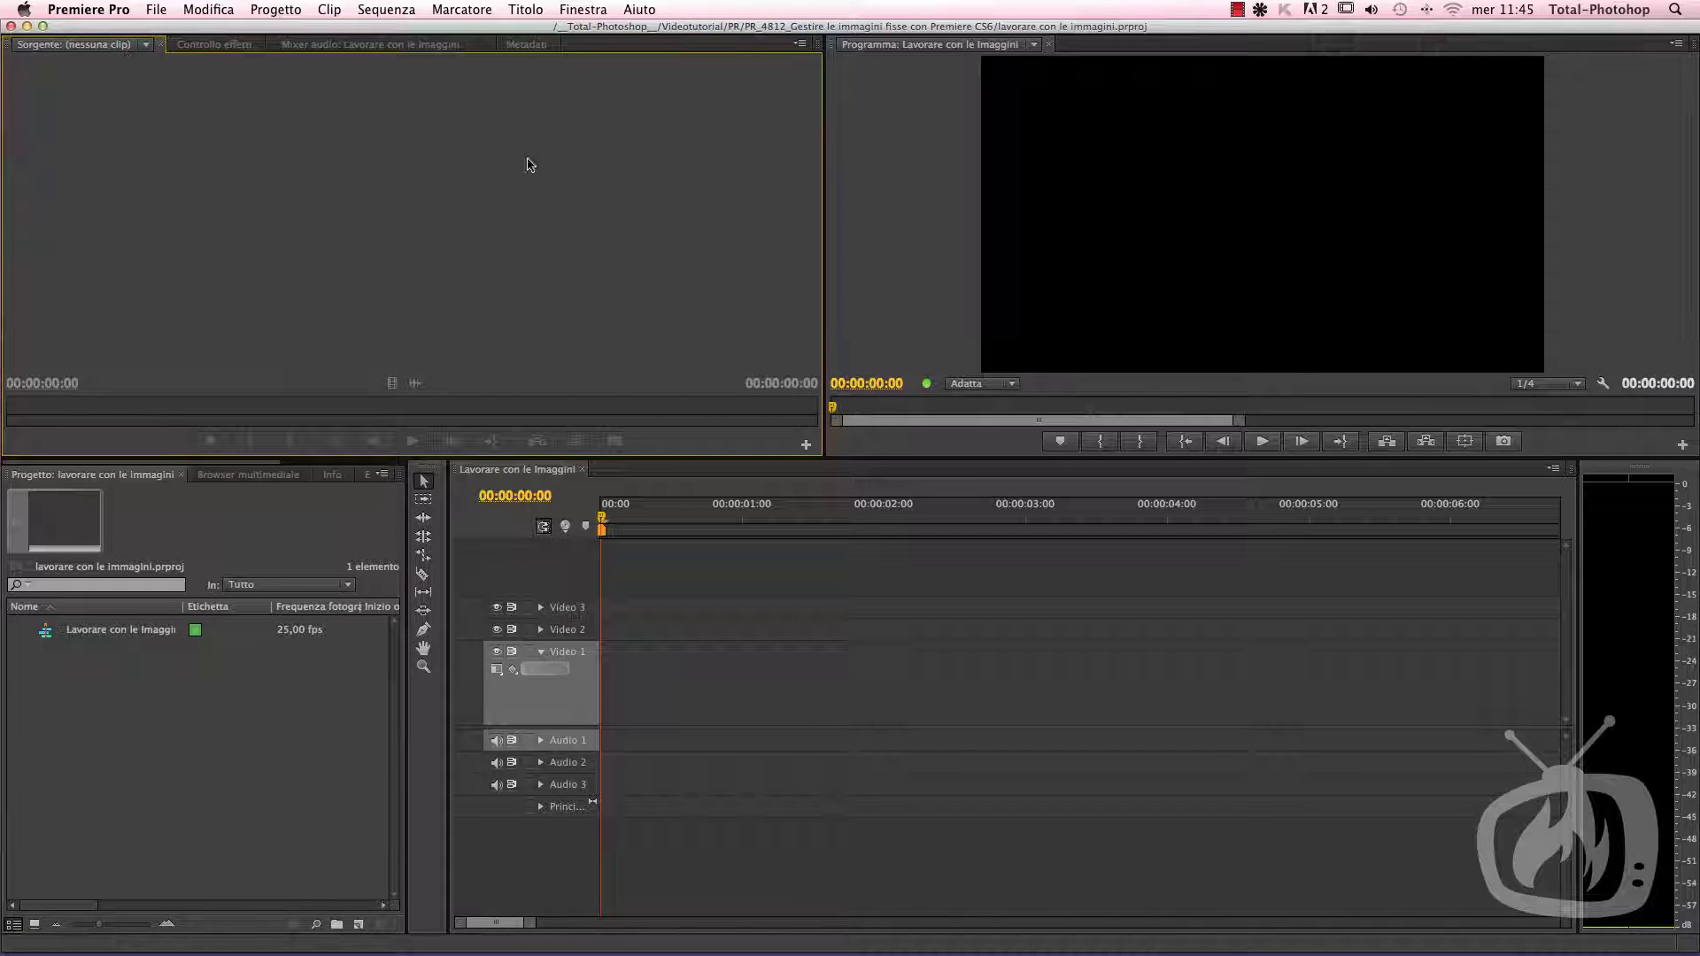
{"action": "left_click_drag", "start_coordinate": [824, 165], "coordinate": [795, 165]}
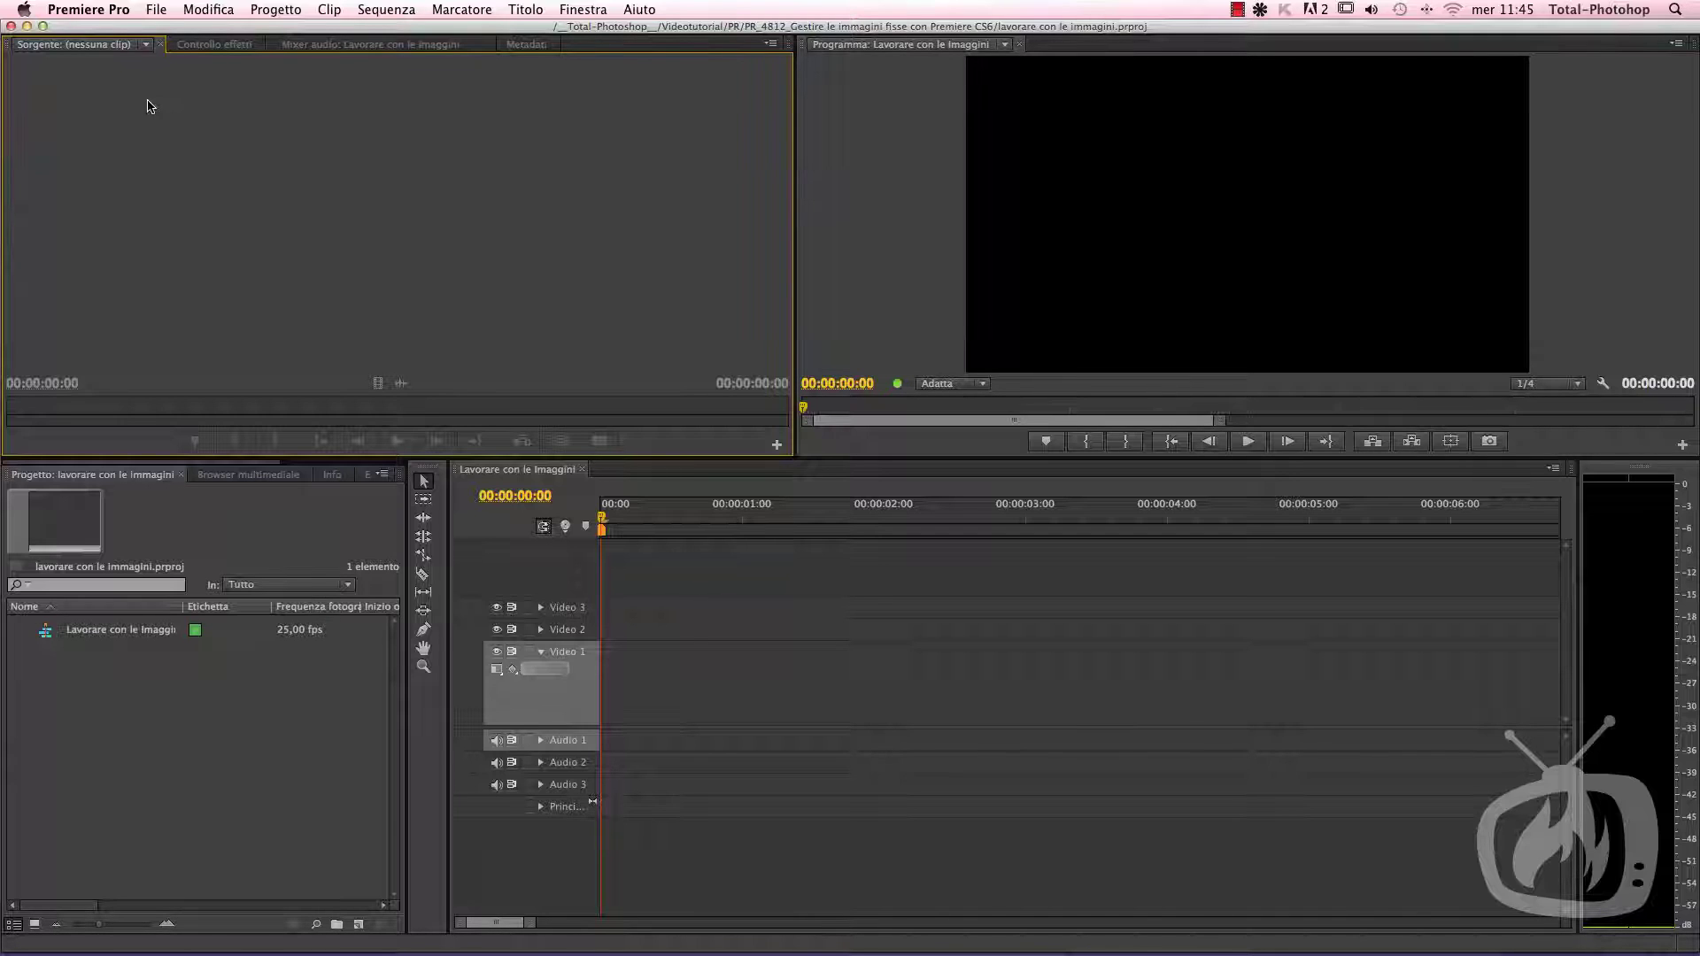
Step: Open Preferenze > Generali and move the dialog higher on screen
{"action": "left_click", "coordinate": [72, 14]}
{"action": "mouse_move", "coordinate": [76, 61]}
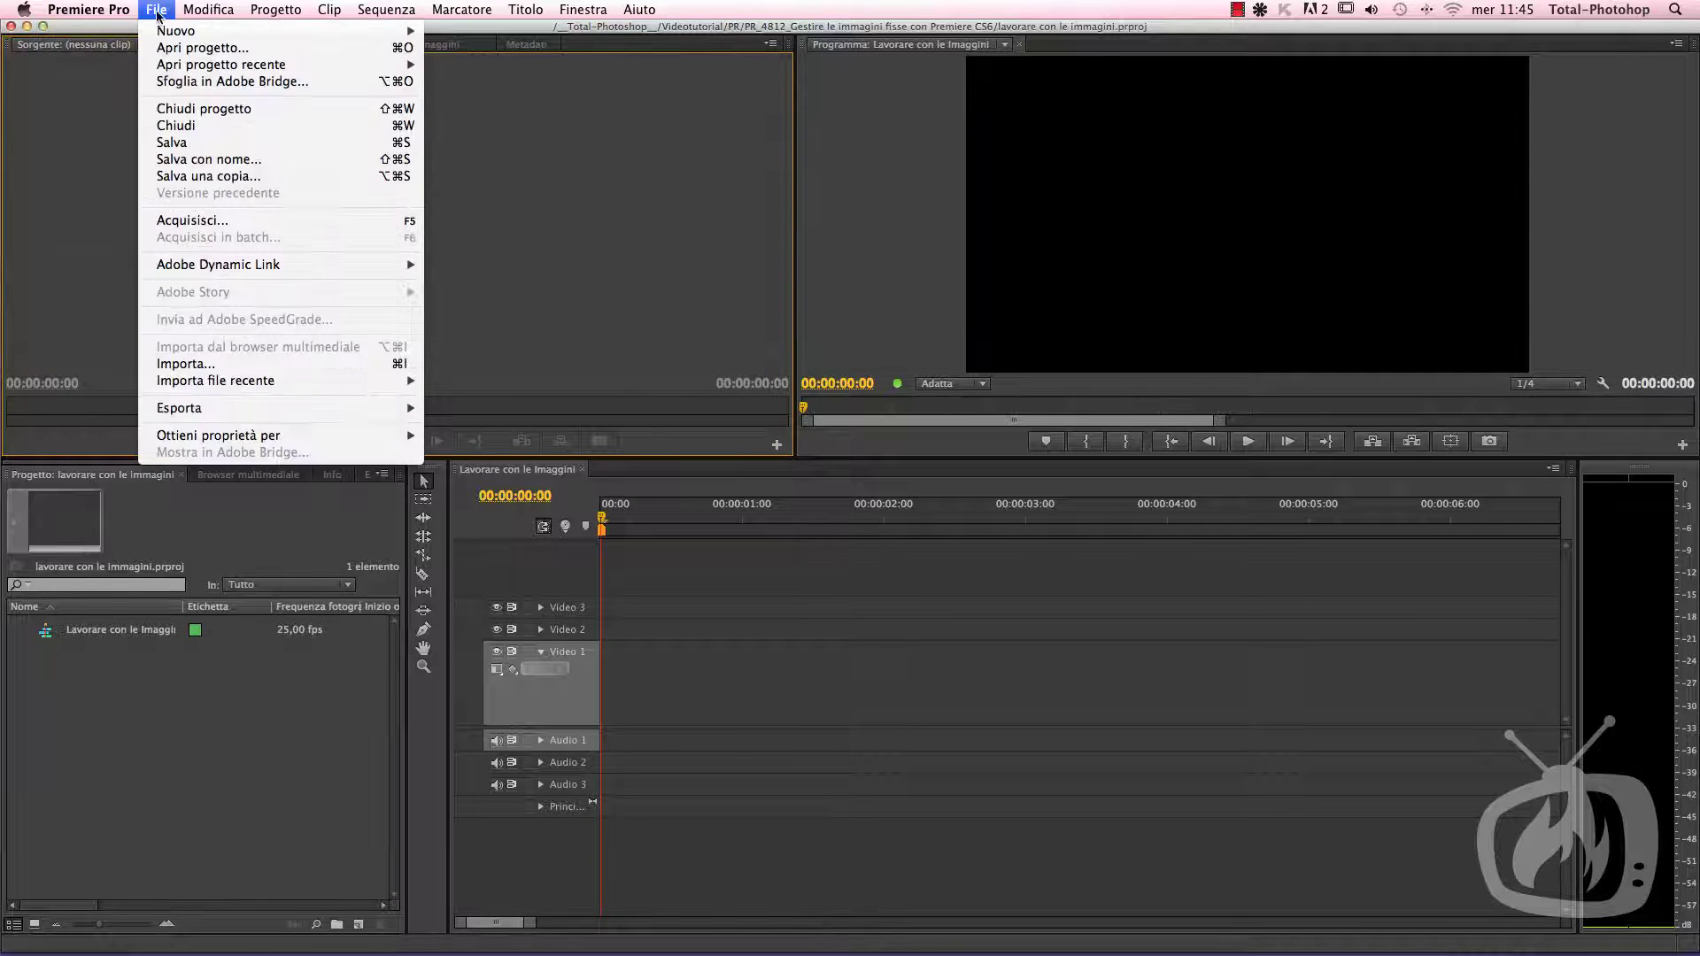
{"action": "mouse_move", "coordinate": [196, 15]}
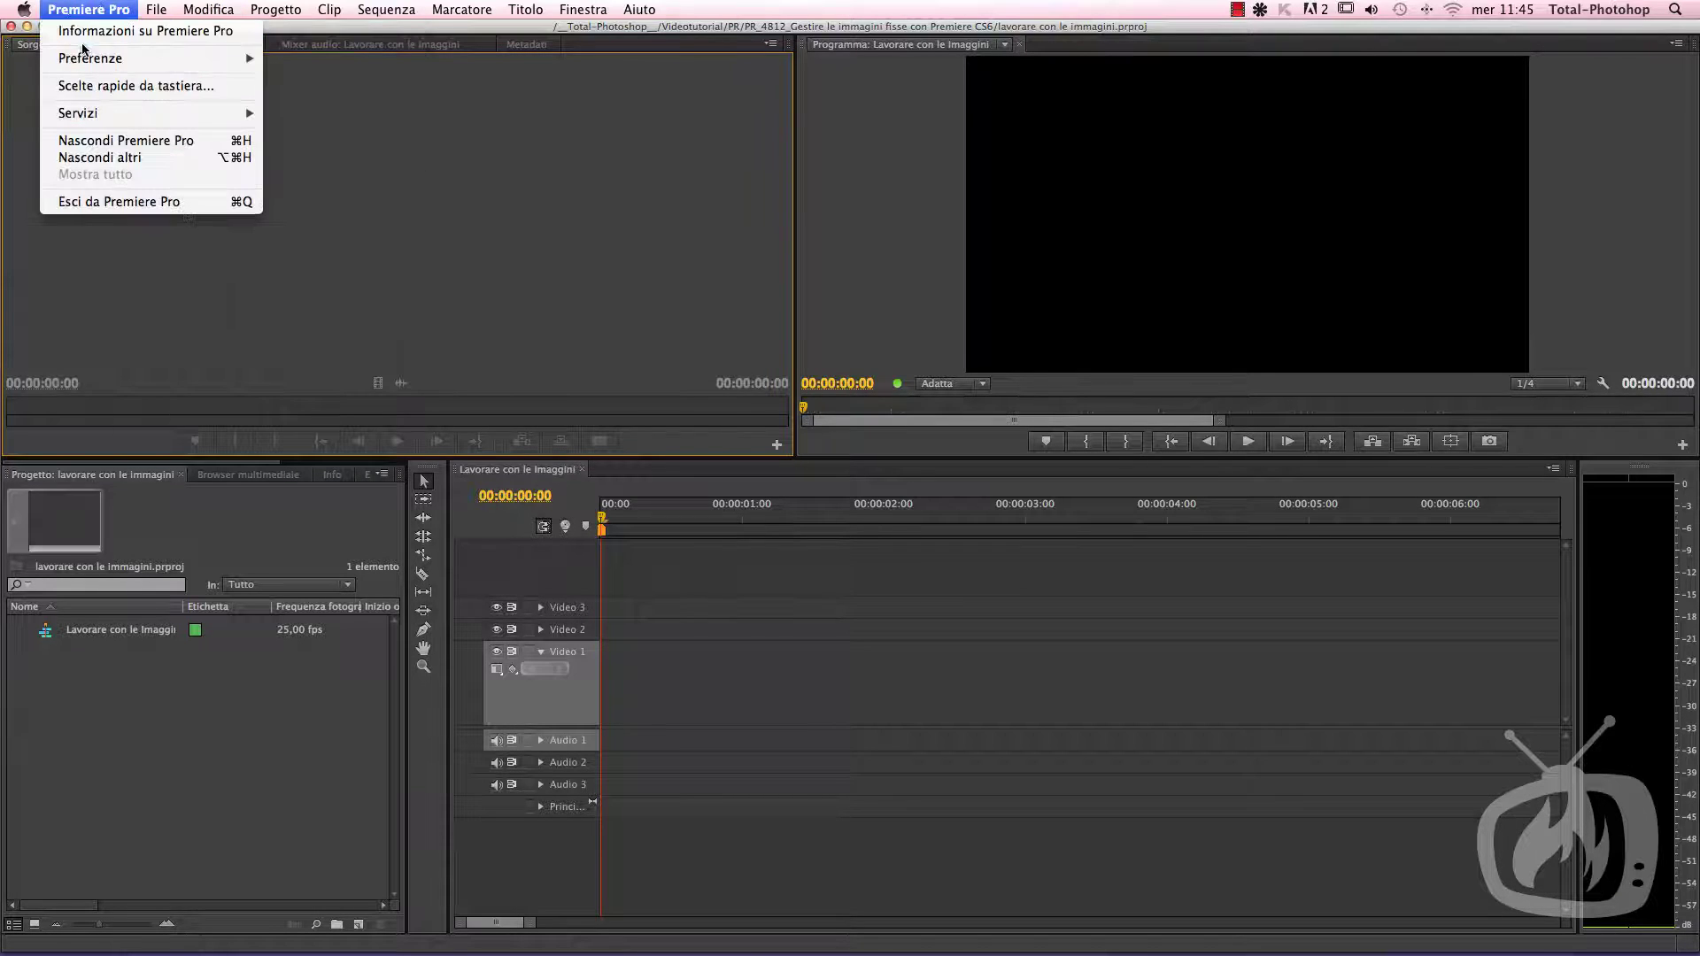
{"action": "left_click", "coordinate": [297, 59]}
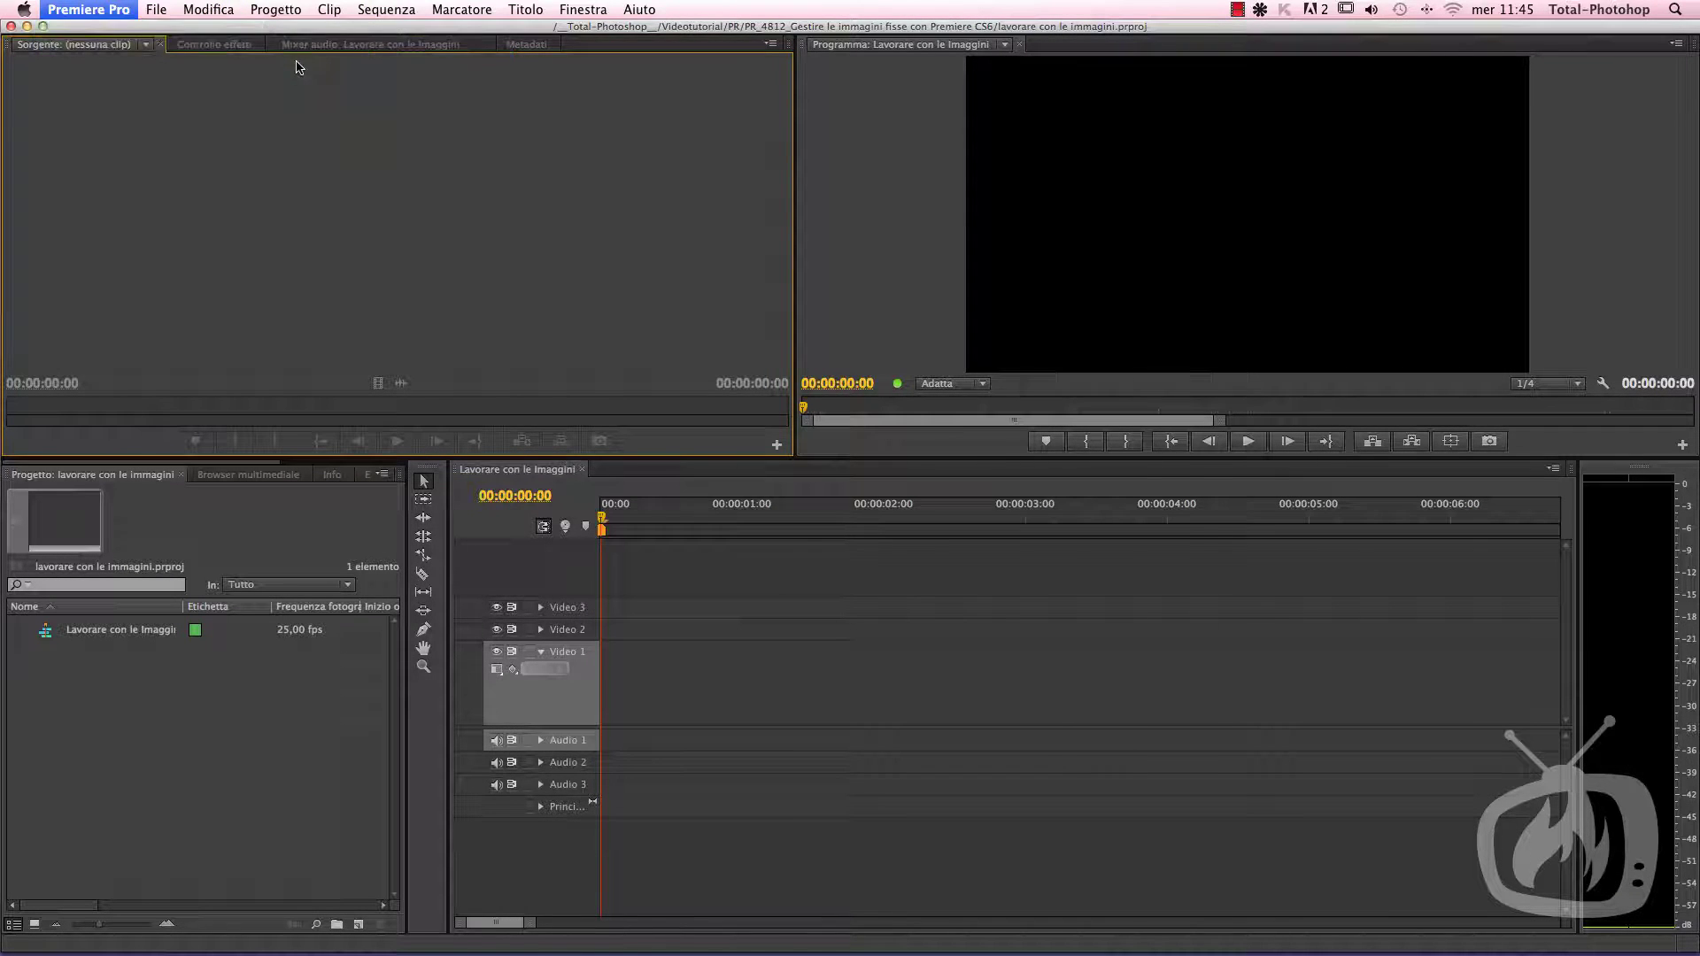
{"action": "left_click_drag", "start_coordinate": [655, 253], "coordinate": [635, 168]}
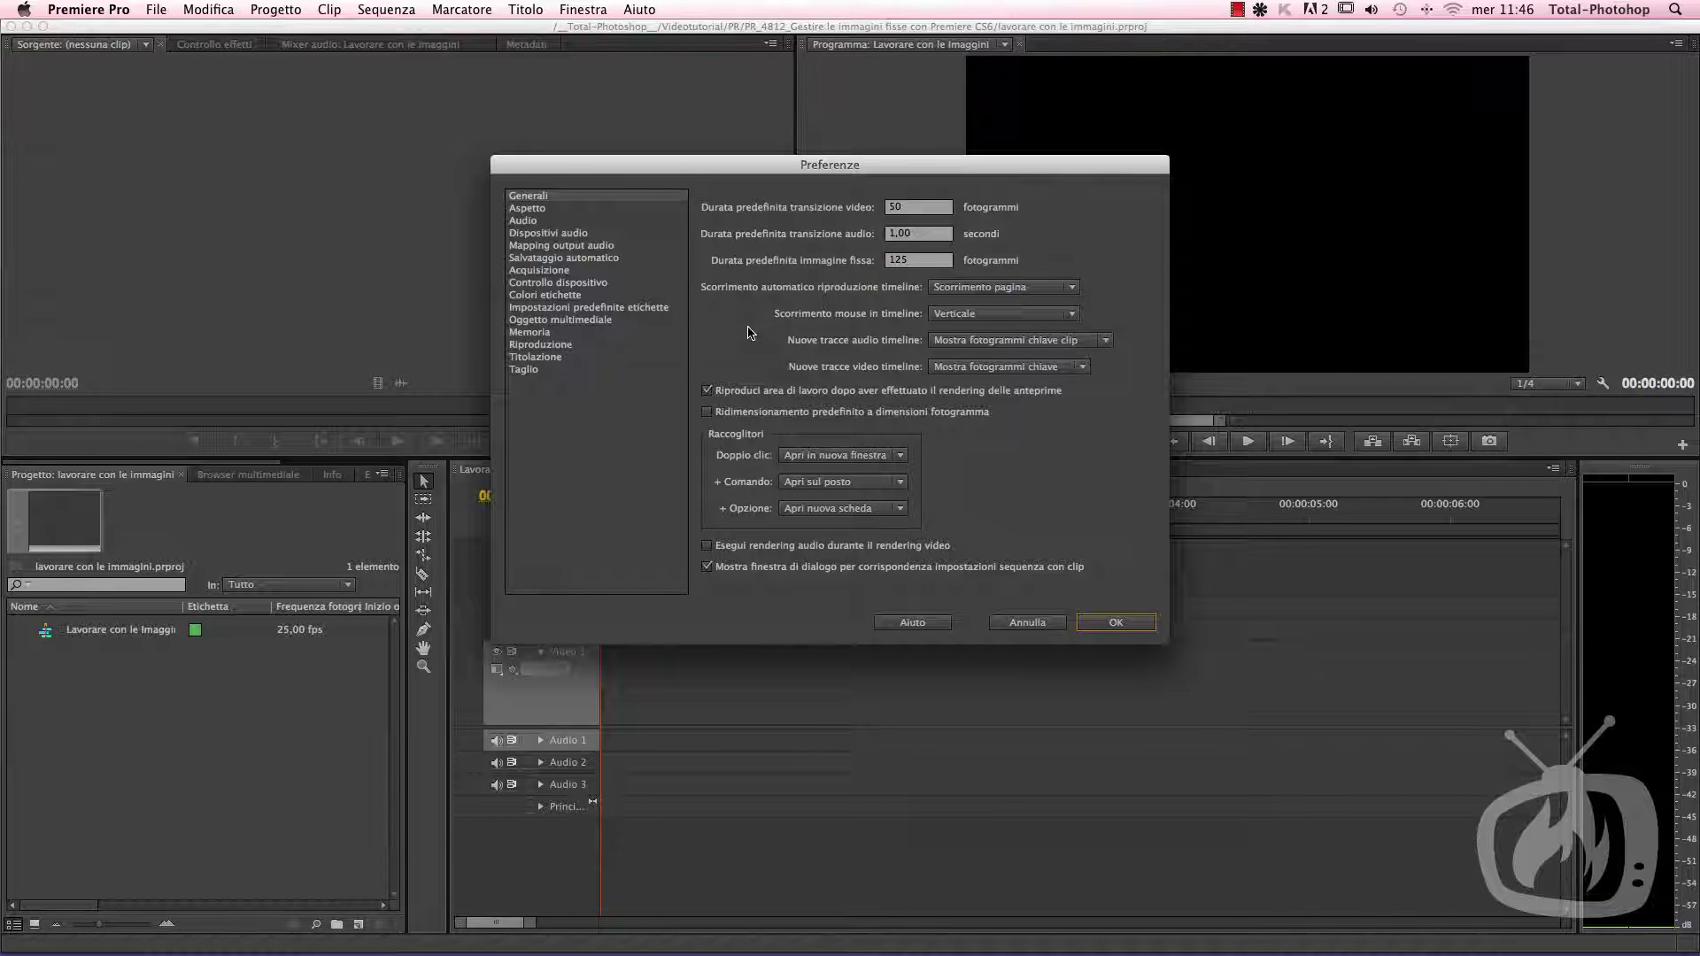
Step: Review the 125-frame default still-image duration, leave it unchanged, and confirm with OK
{"action": "left_click", "coordinate": [913, 262]}
{"action": "double_click", "coordinate": [913, 262]}
{"action": "left_click", "coordinate": [981, 431]}
{"action": "left_click", "coordinate": [1089, 622]}
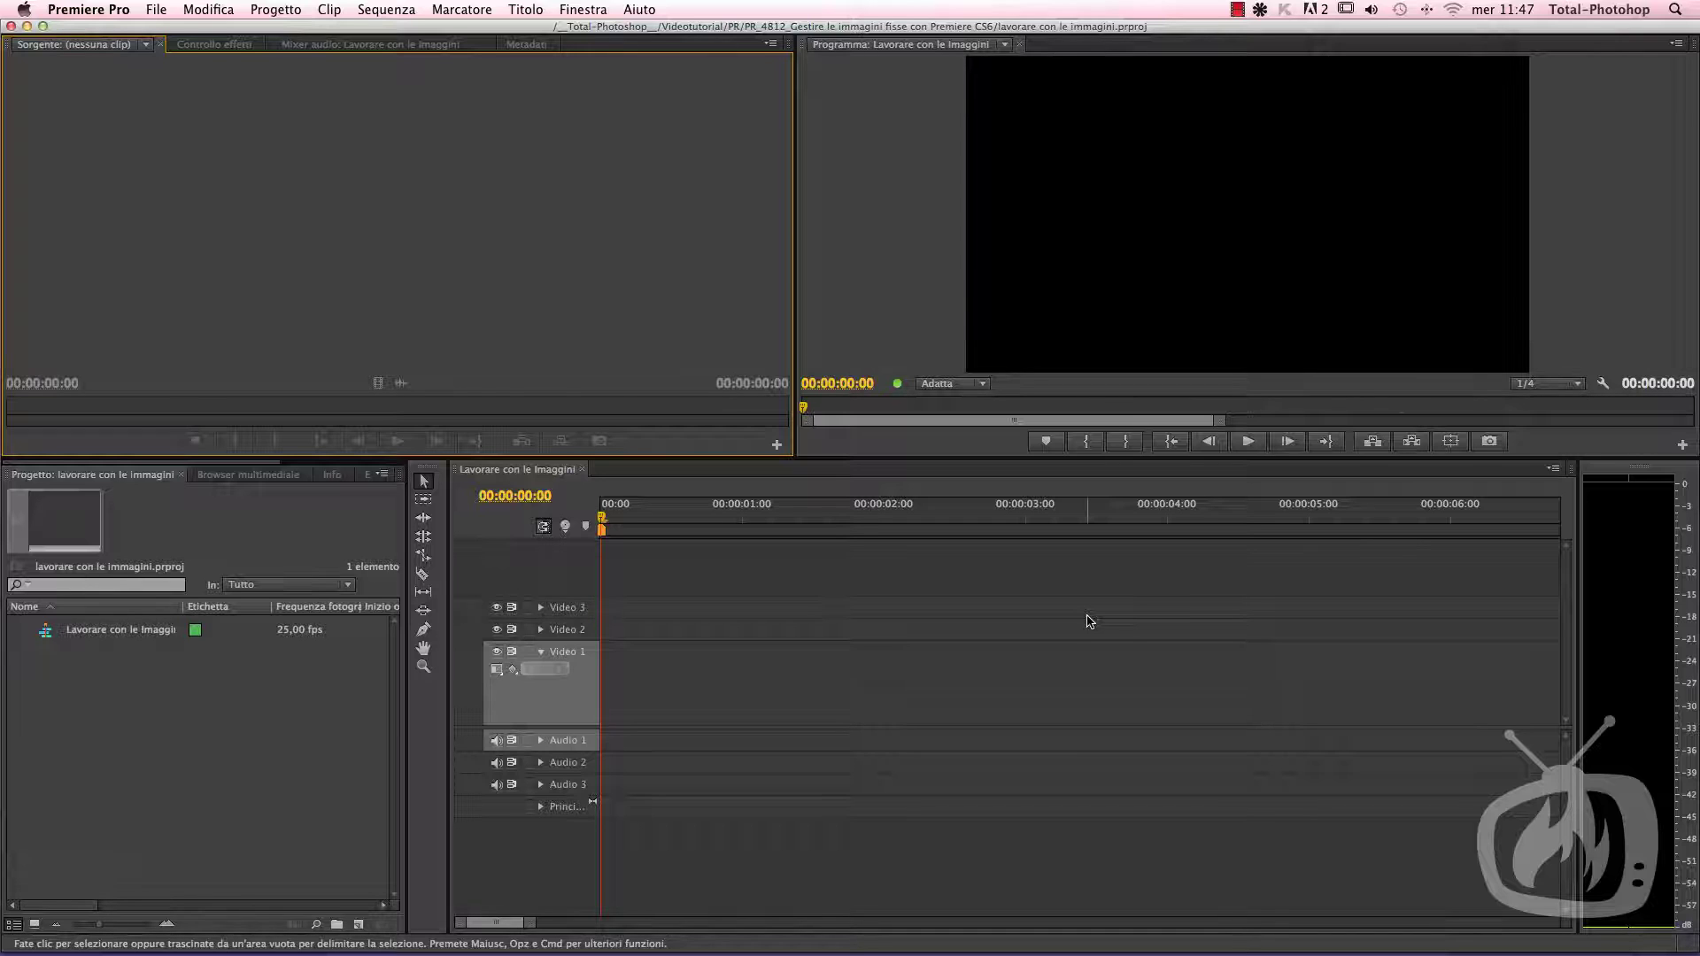
Step: Switch to the Browser multimediale panel listing the PR_4812 Foto photos
{"action": "right_click", "coordinate": [138, 694]}
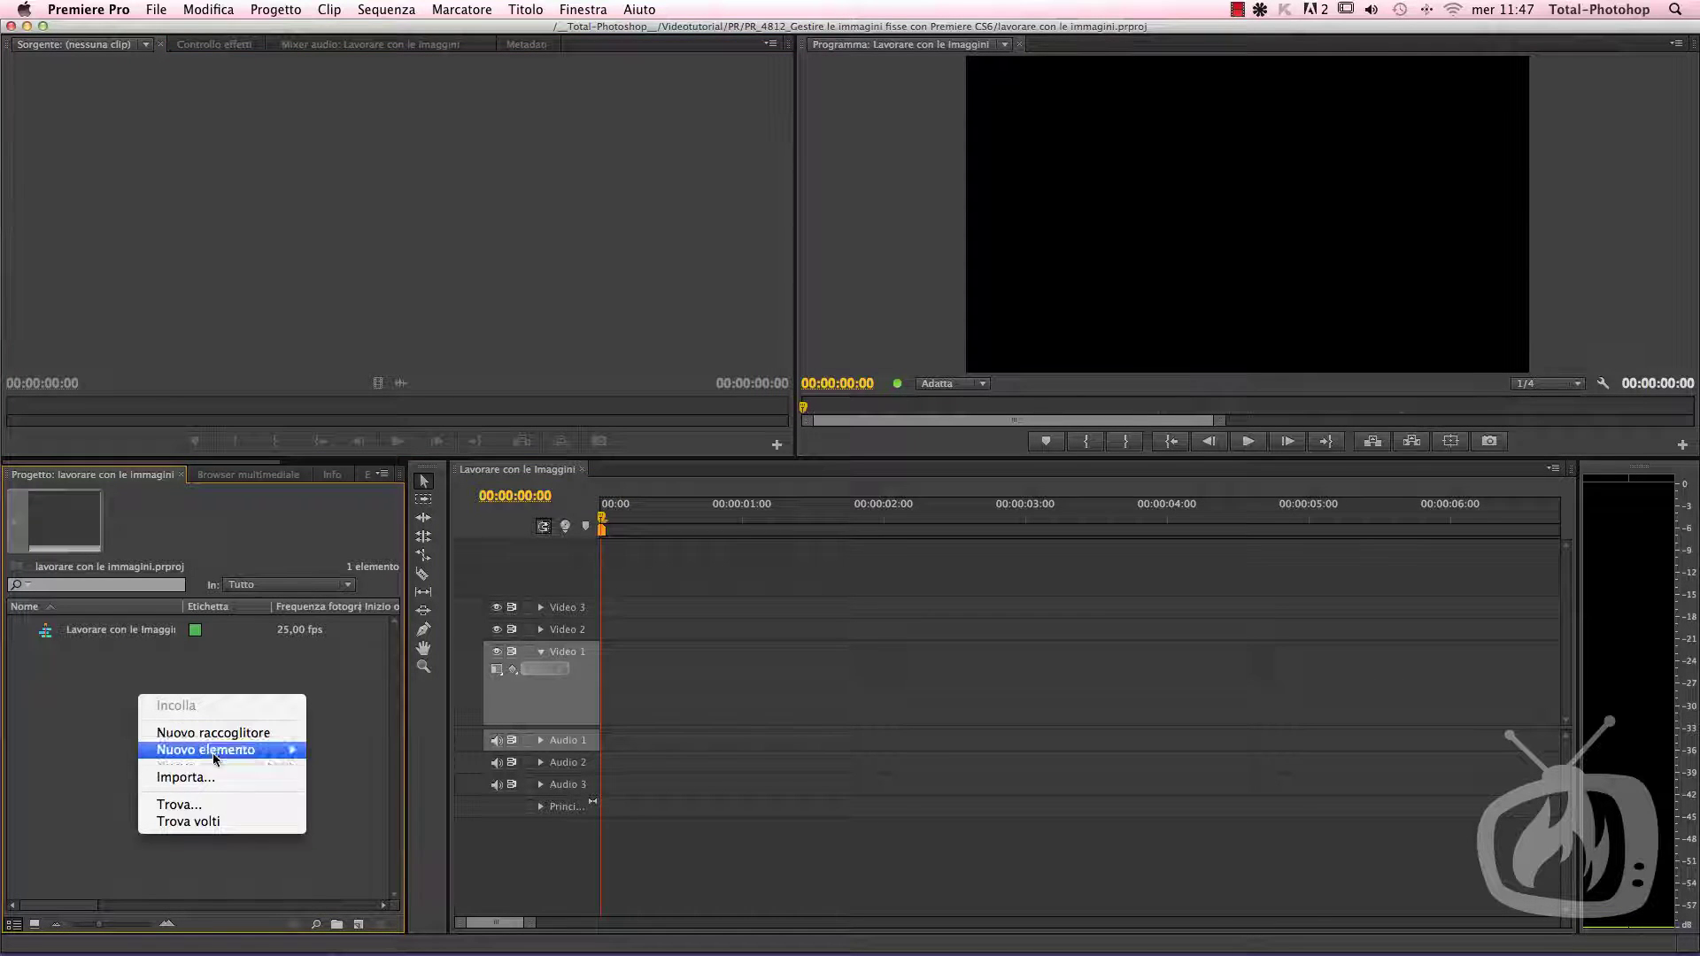
{"action": "left_click", "coordinate": [113, 741]}
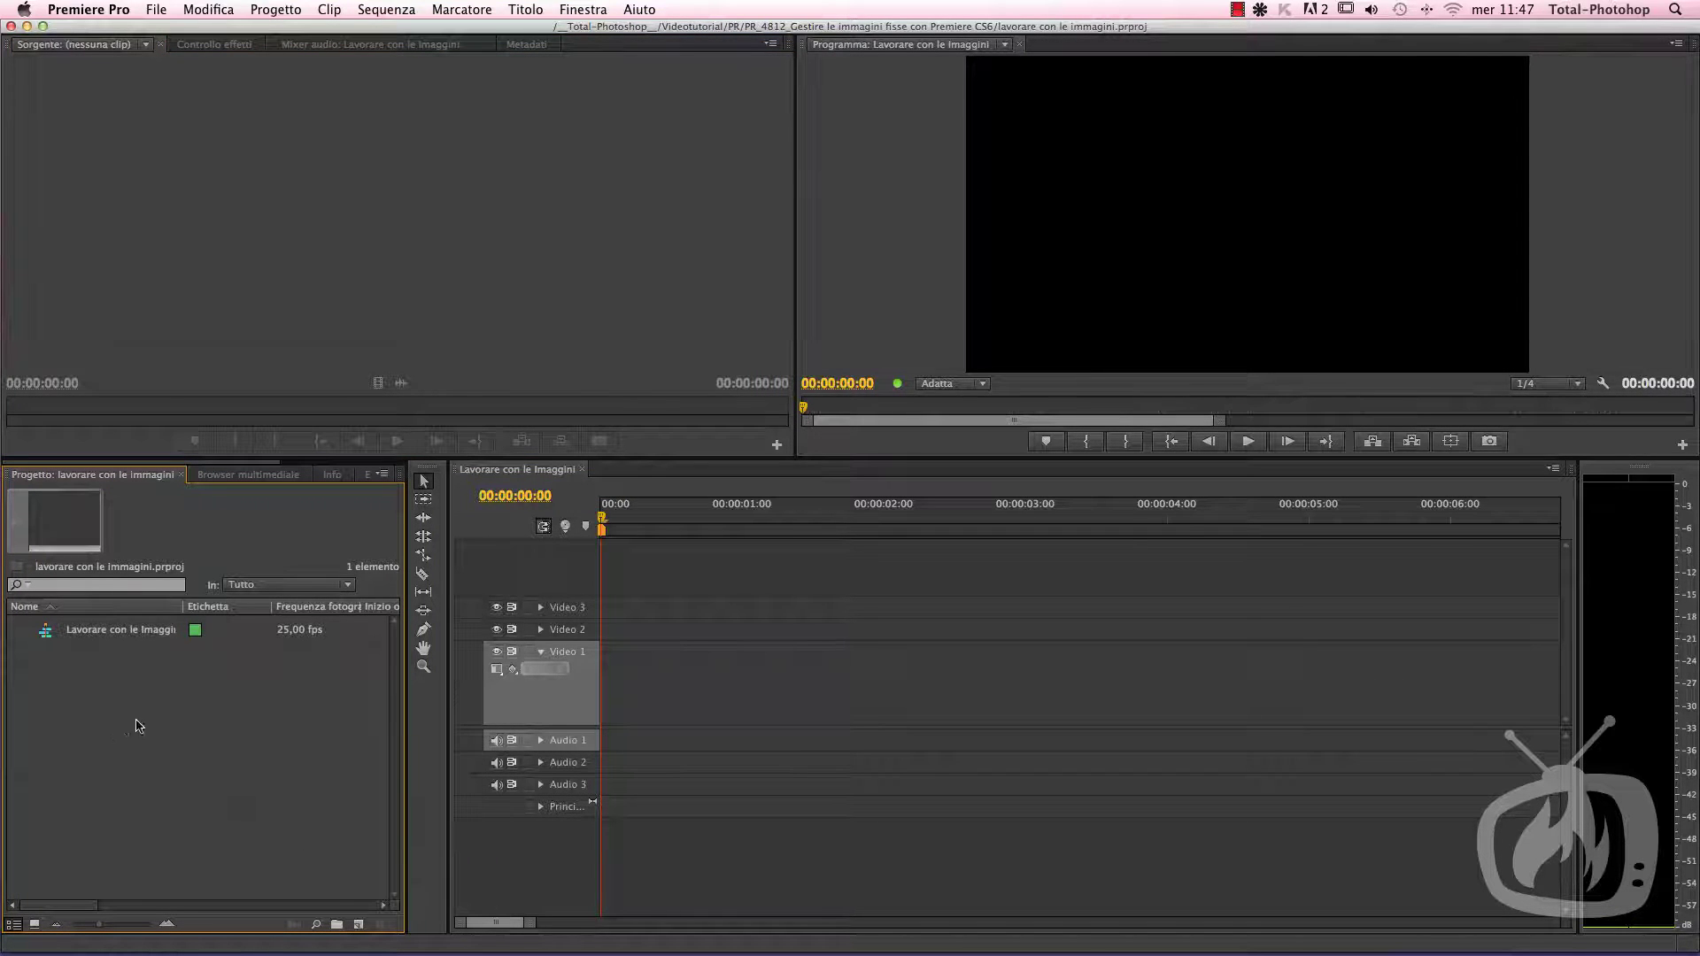
{"action": "left_click", "coordinate": [159, 14]}
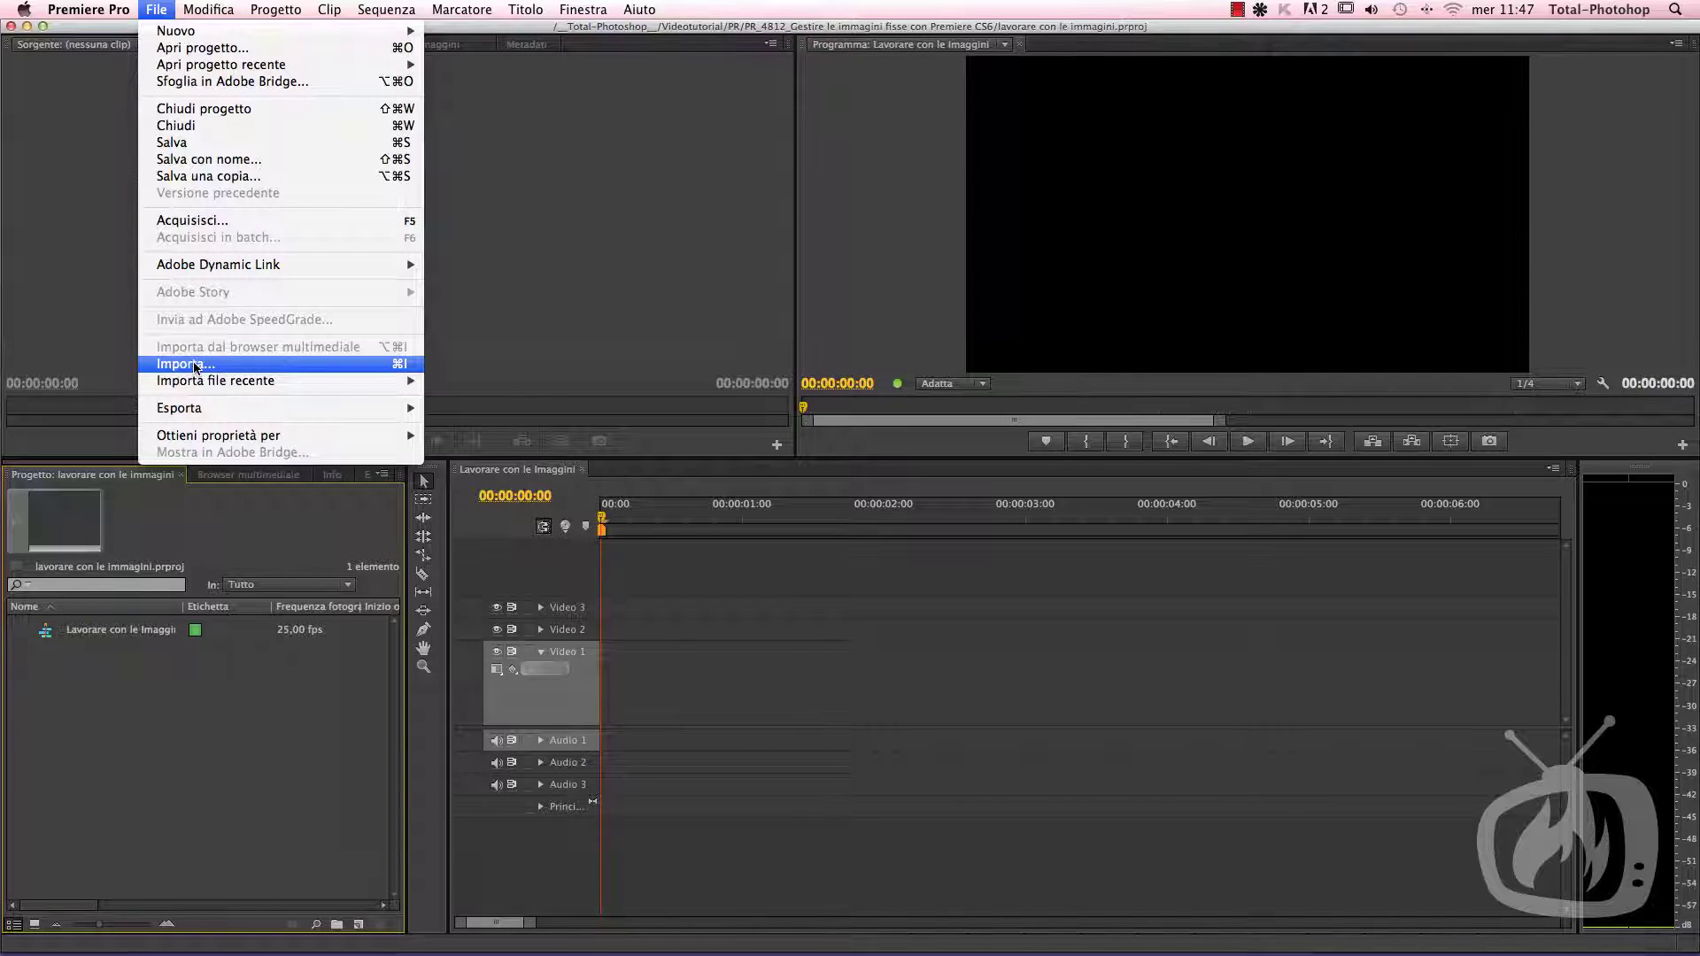
{"action": "left_click", "coordinate": [213, 674]}
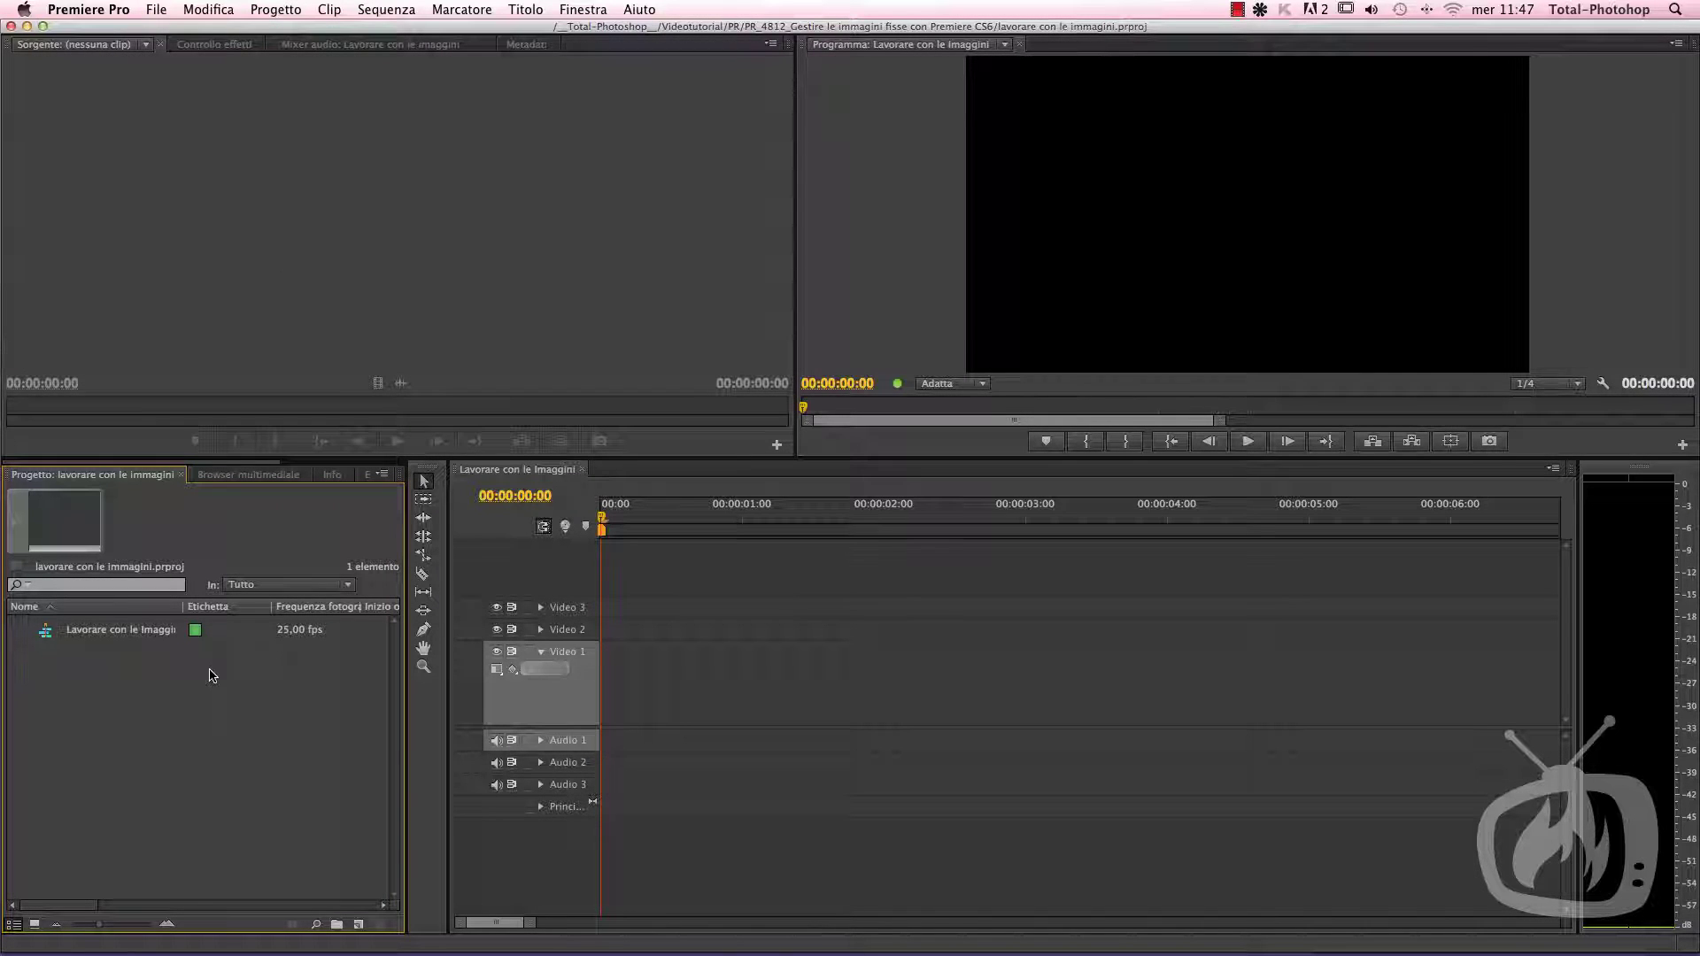
{"action": "left_click", "coordinate": [223, 479]}
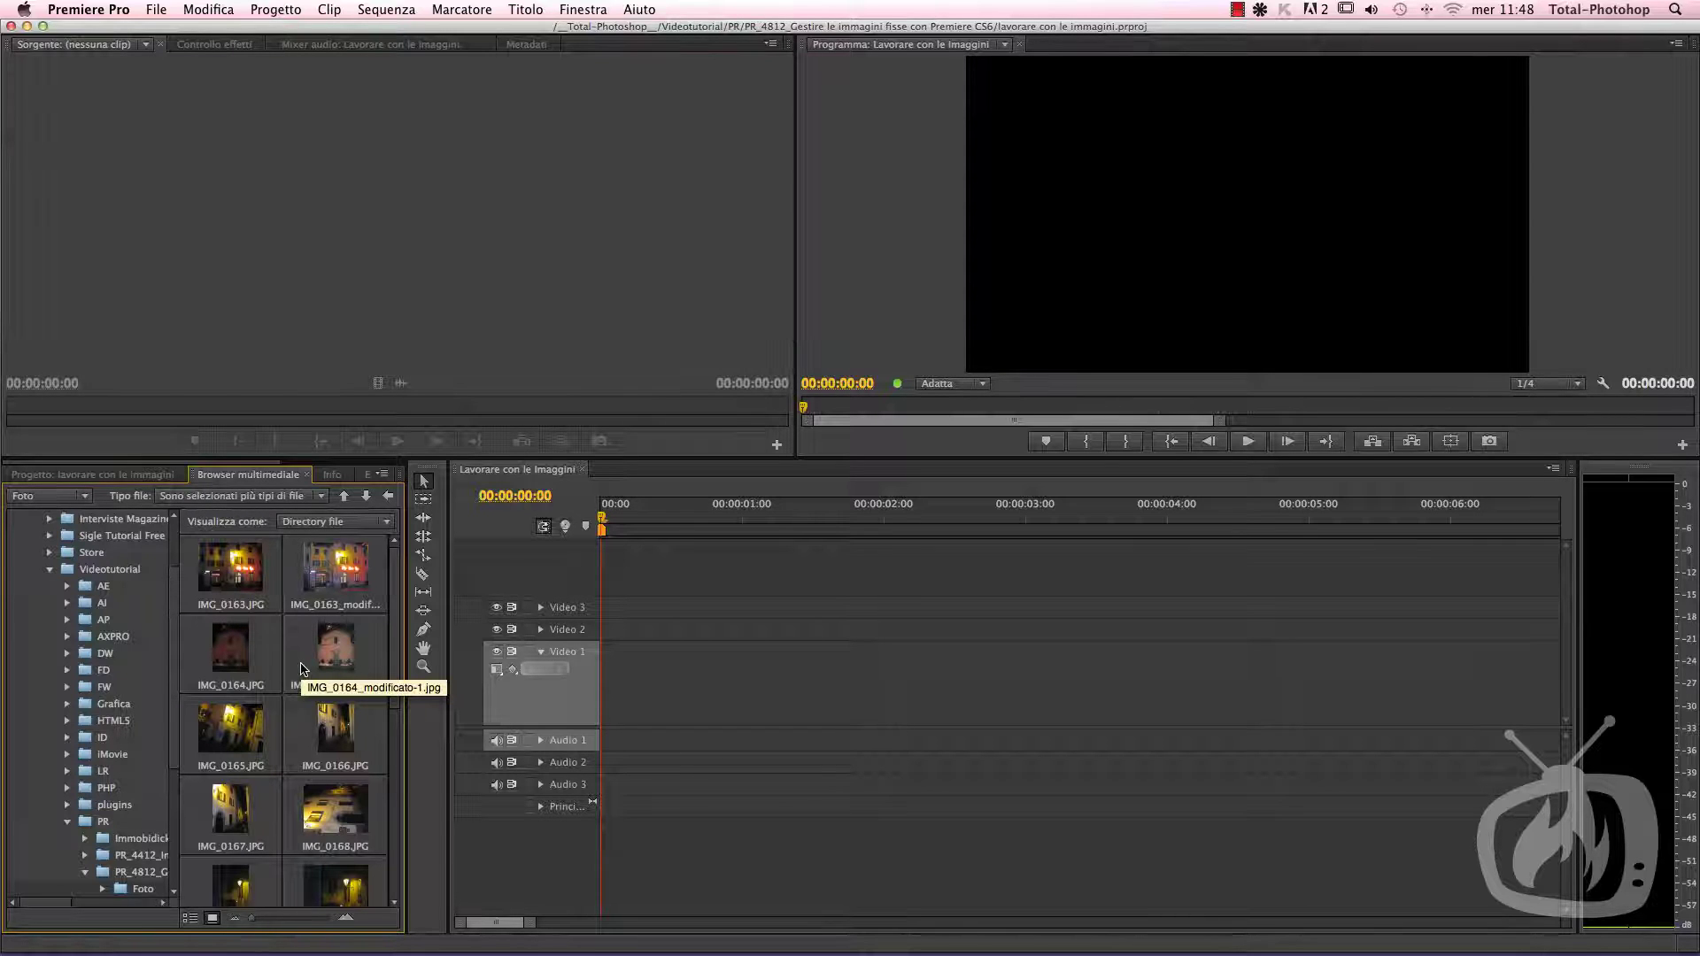
Step: Maximize the Browser multimediale panel with the ` key
{"action": "key", "text": "grave"}
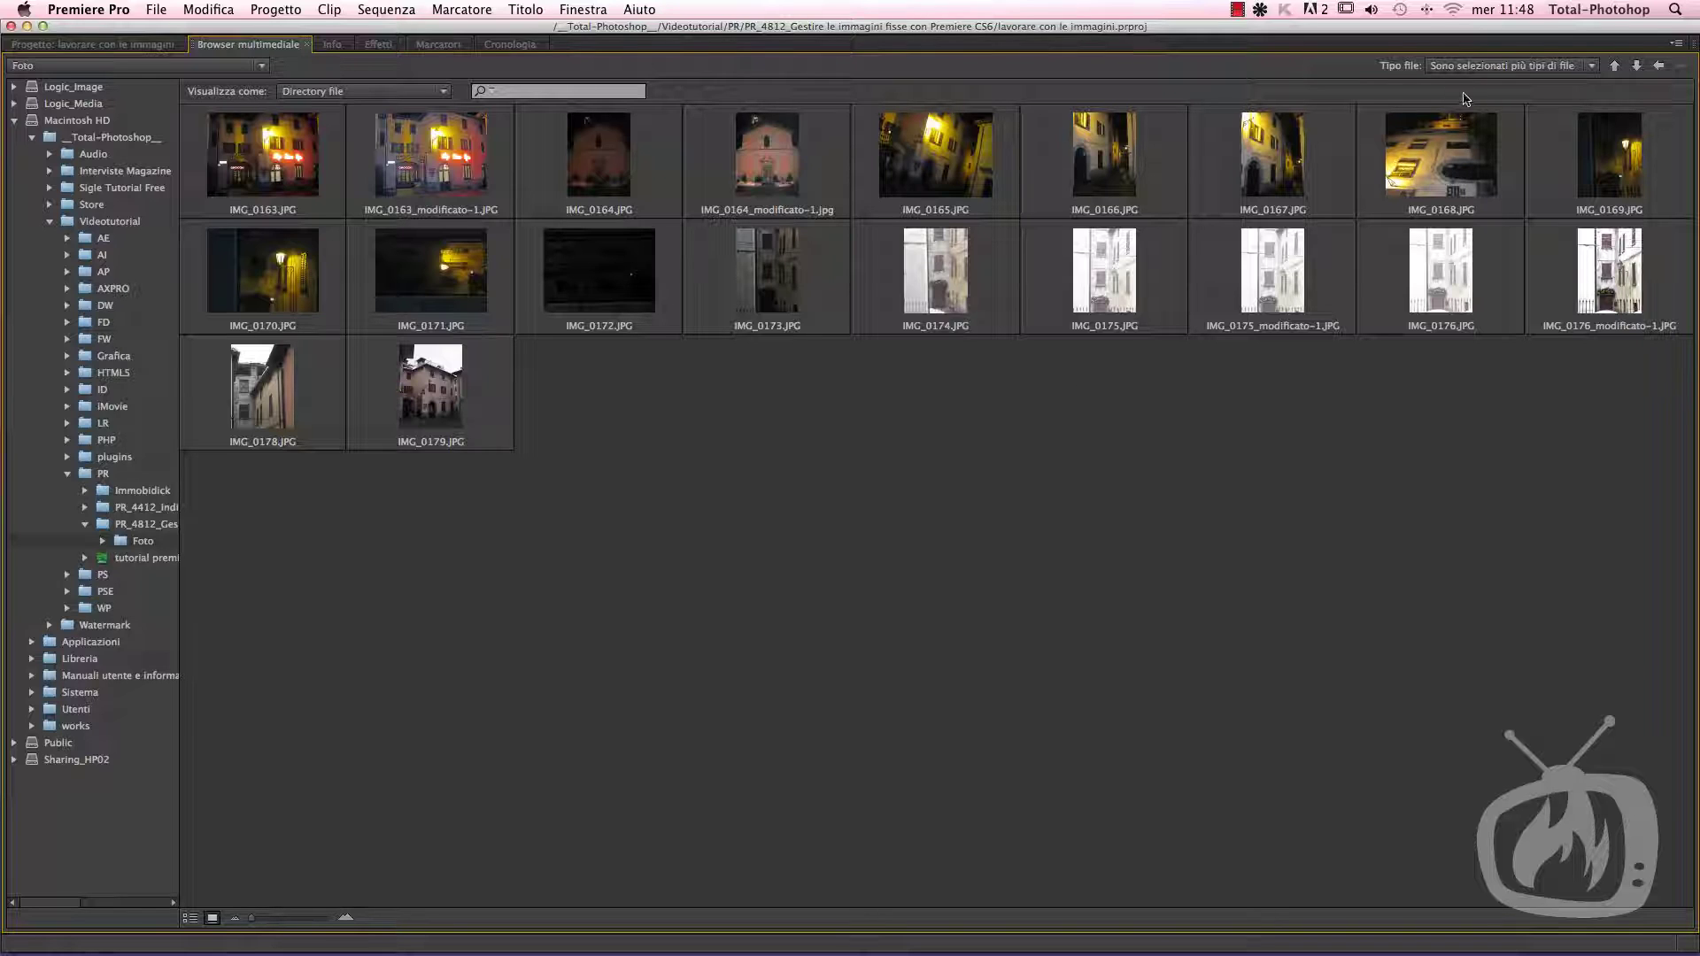
Step: Set the media browser's file type filter to Tutti i file supportati
{"action": "left_click", "coordinate": [1478, 67]}
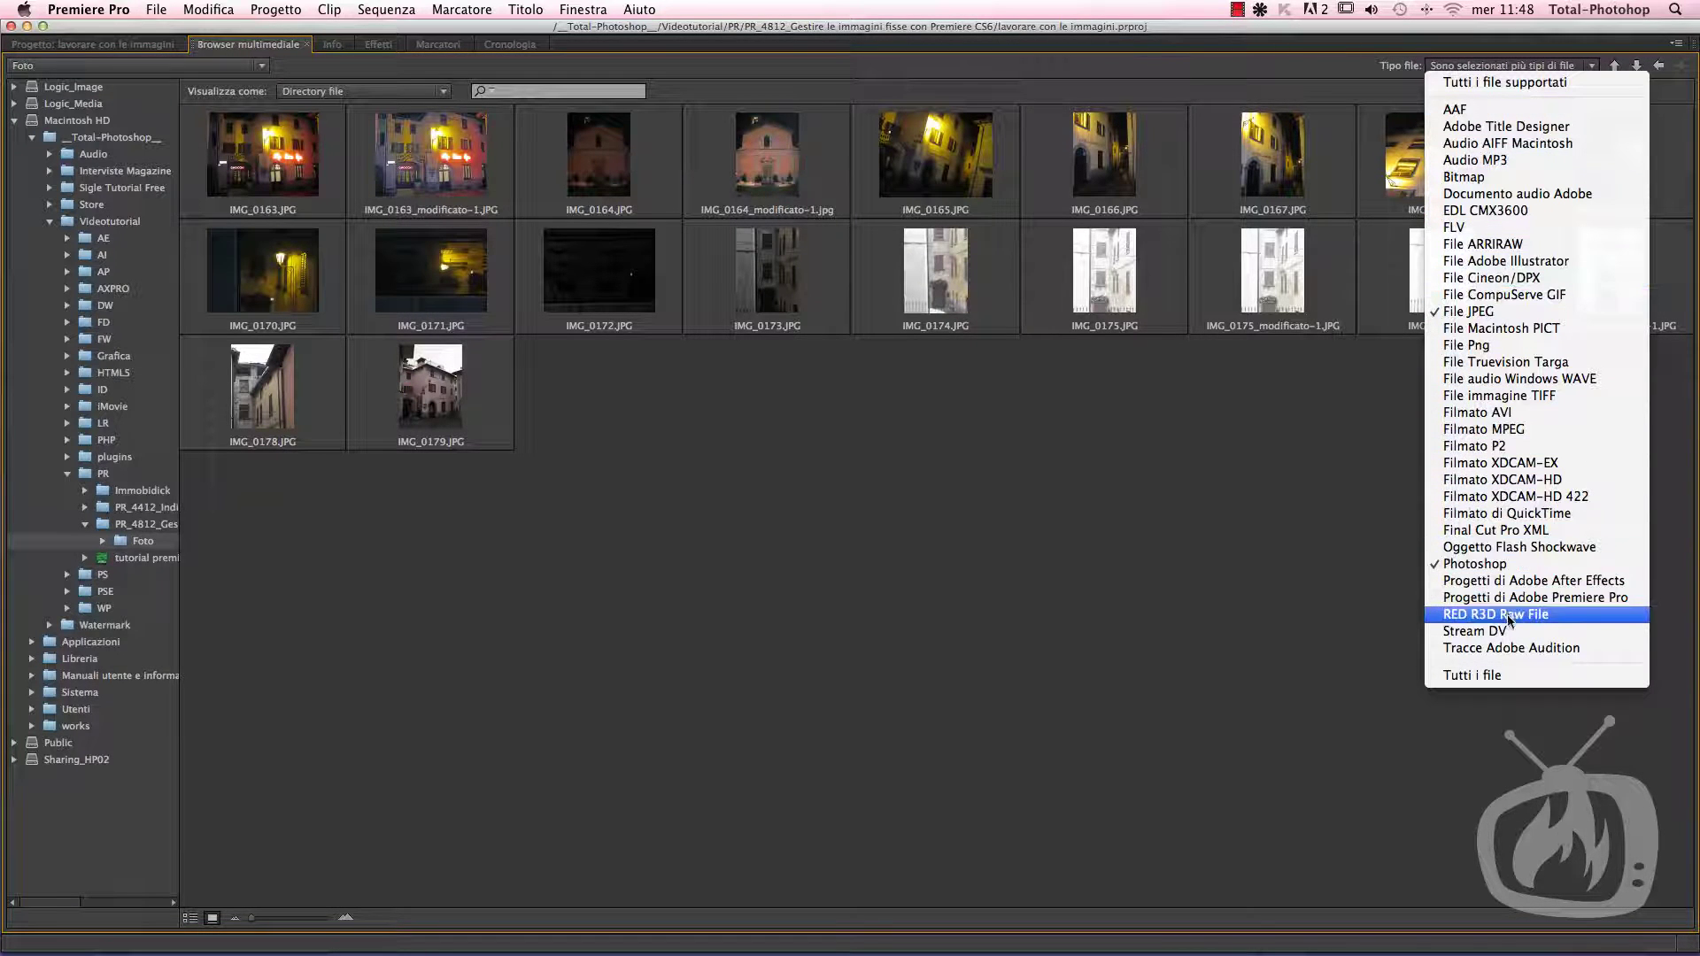
{"action": "left_click", "coordinate": [1563, 84]}
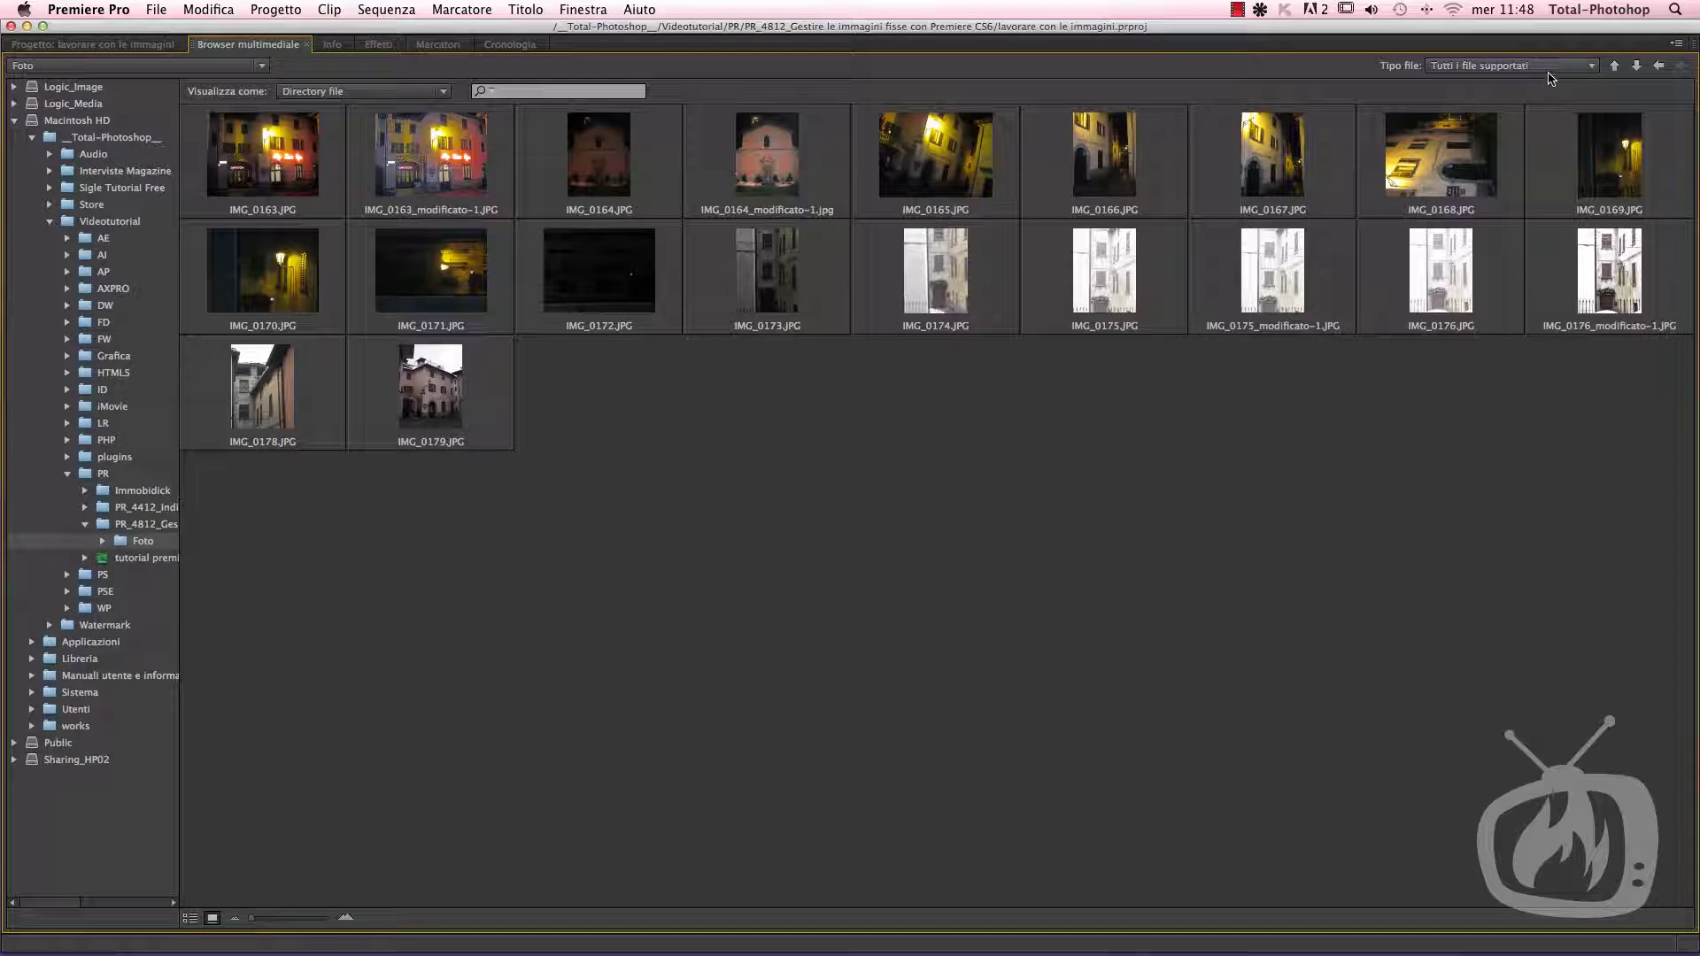
{"action": "left_click", "coordinate": [1478, 68]}
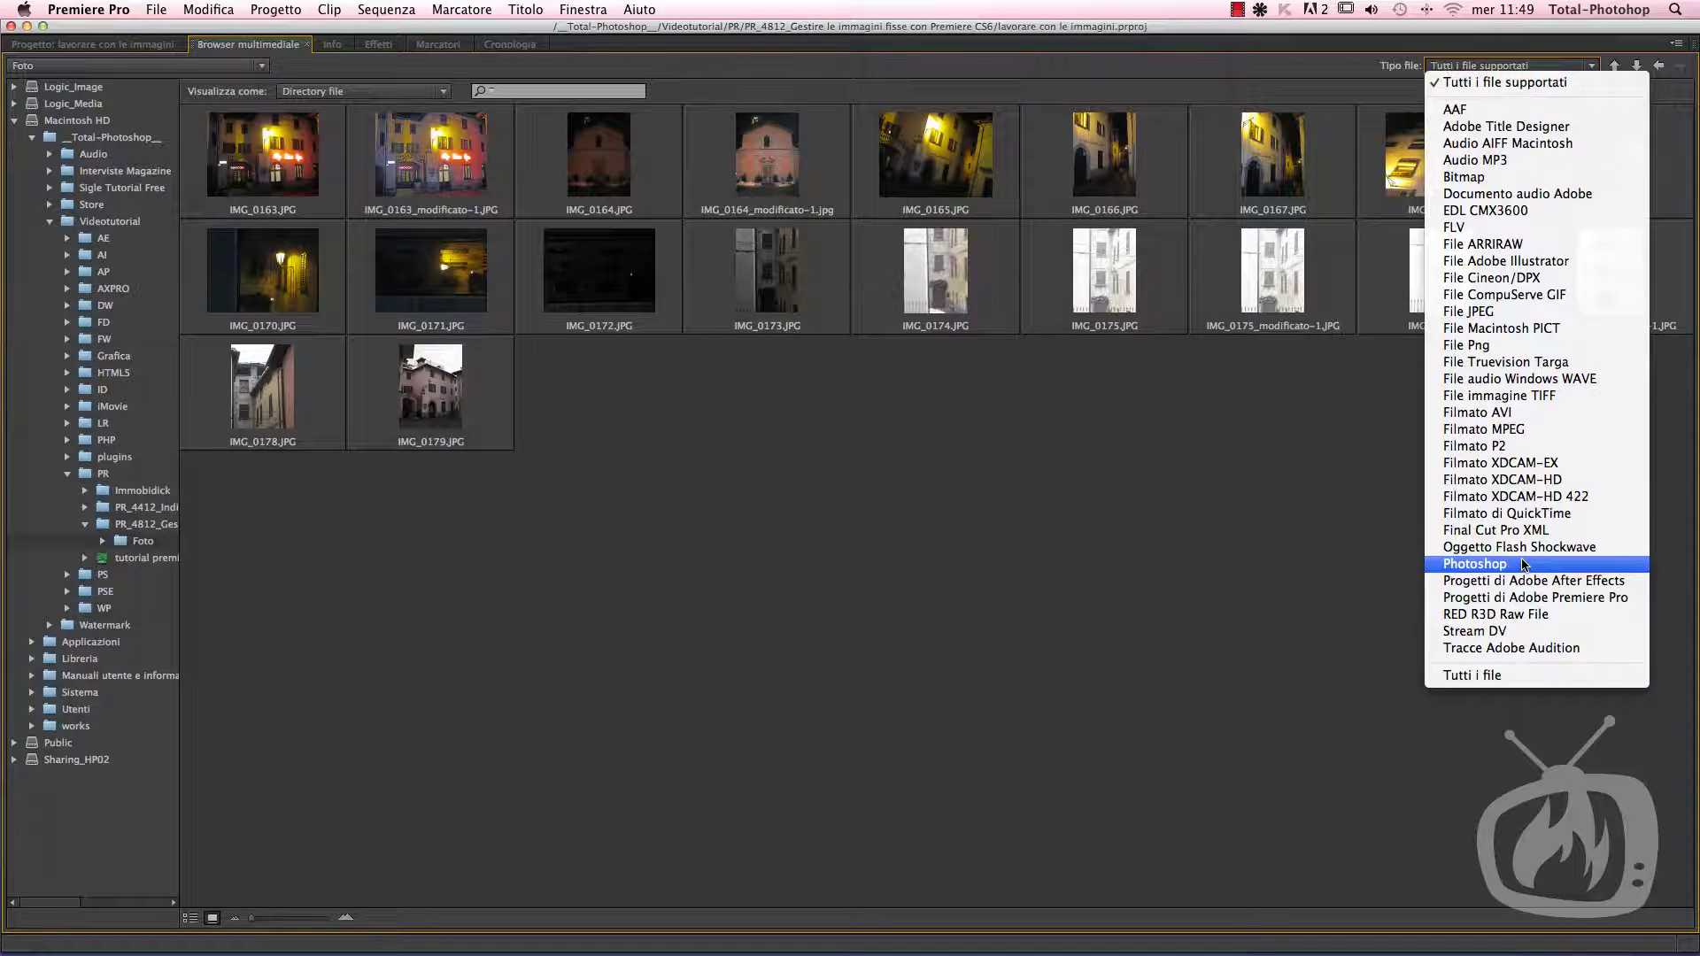
{"action": "left_click", "coordinate": [1507, 83]}
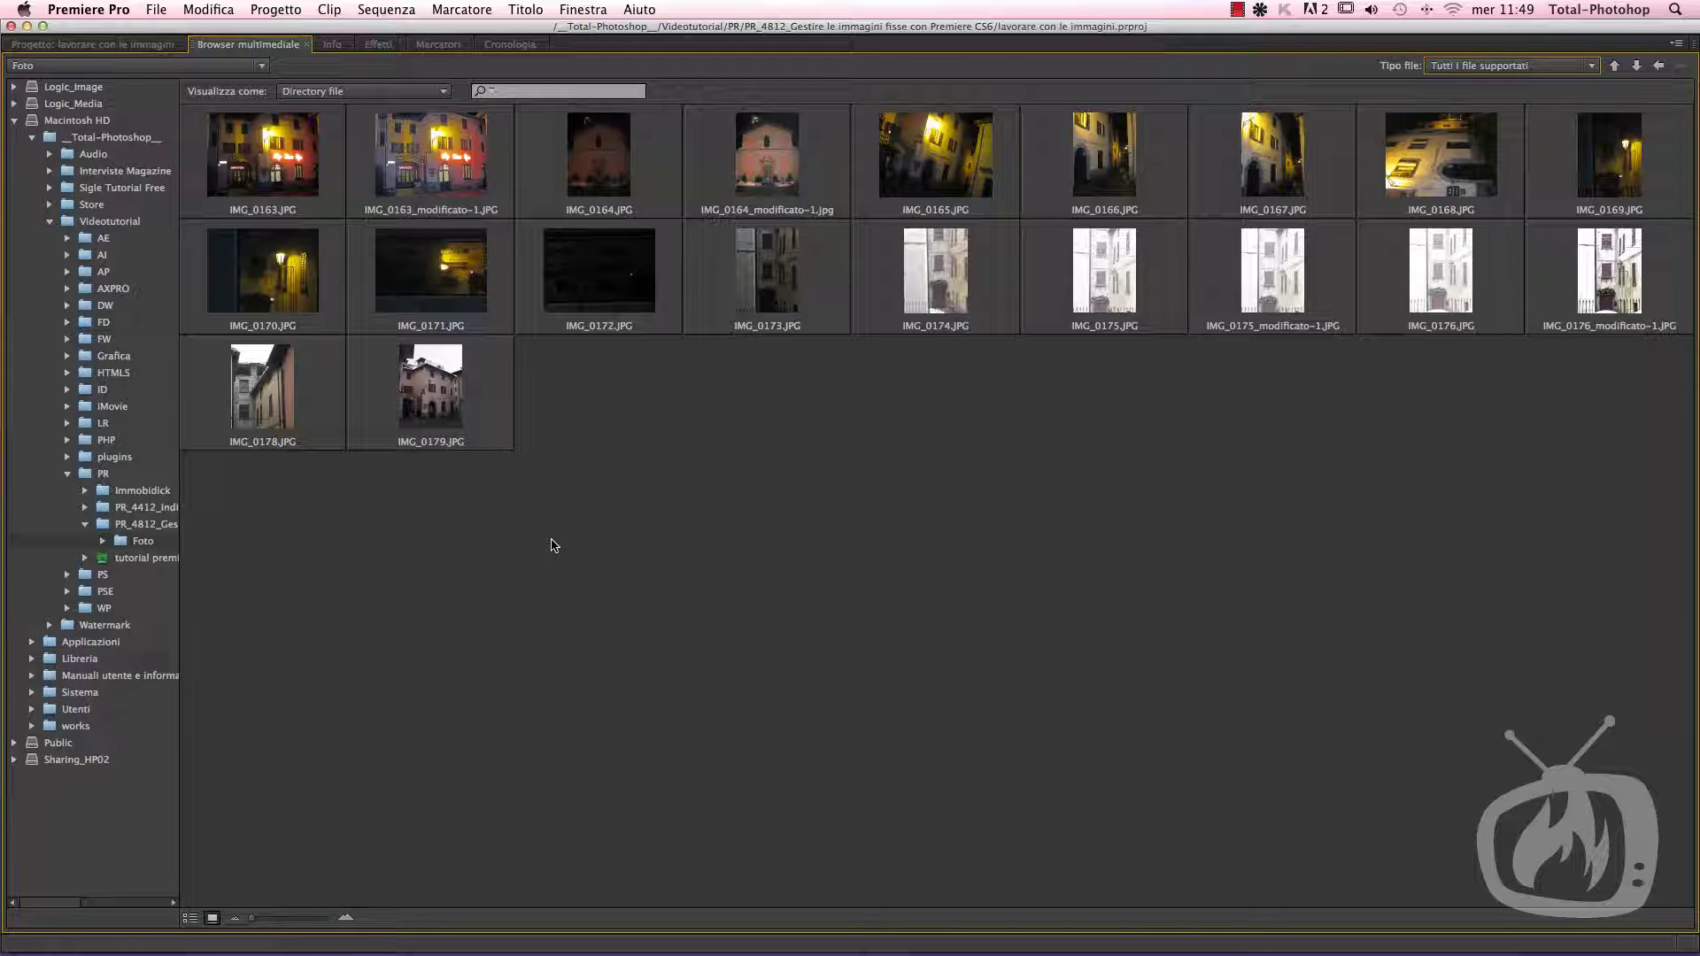
Step: Cmd-click IMG_0163, IMG_0163_modificato-1, IMG_0164_modificato-1 and IMG_0166 together, then clear the selection
{"action": "left_click", "coordinate": [289, 157]}
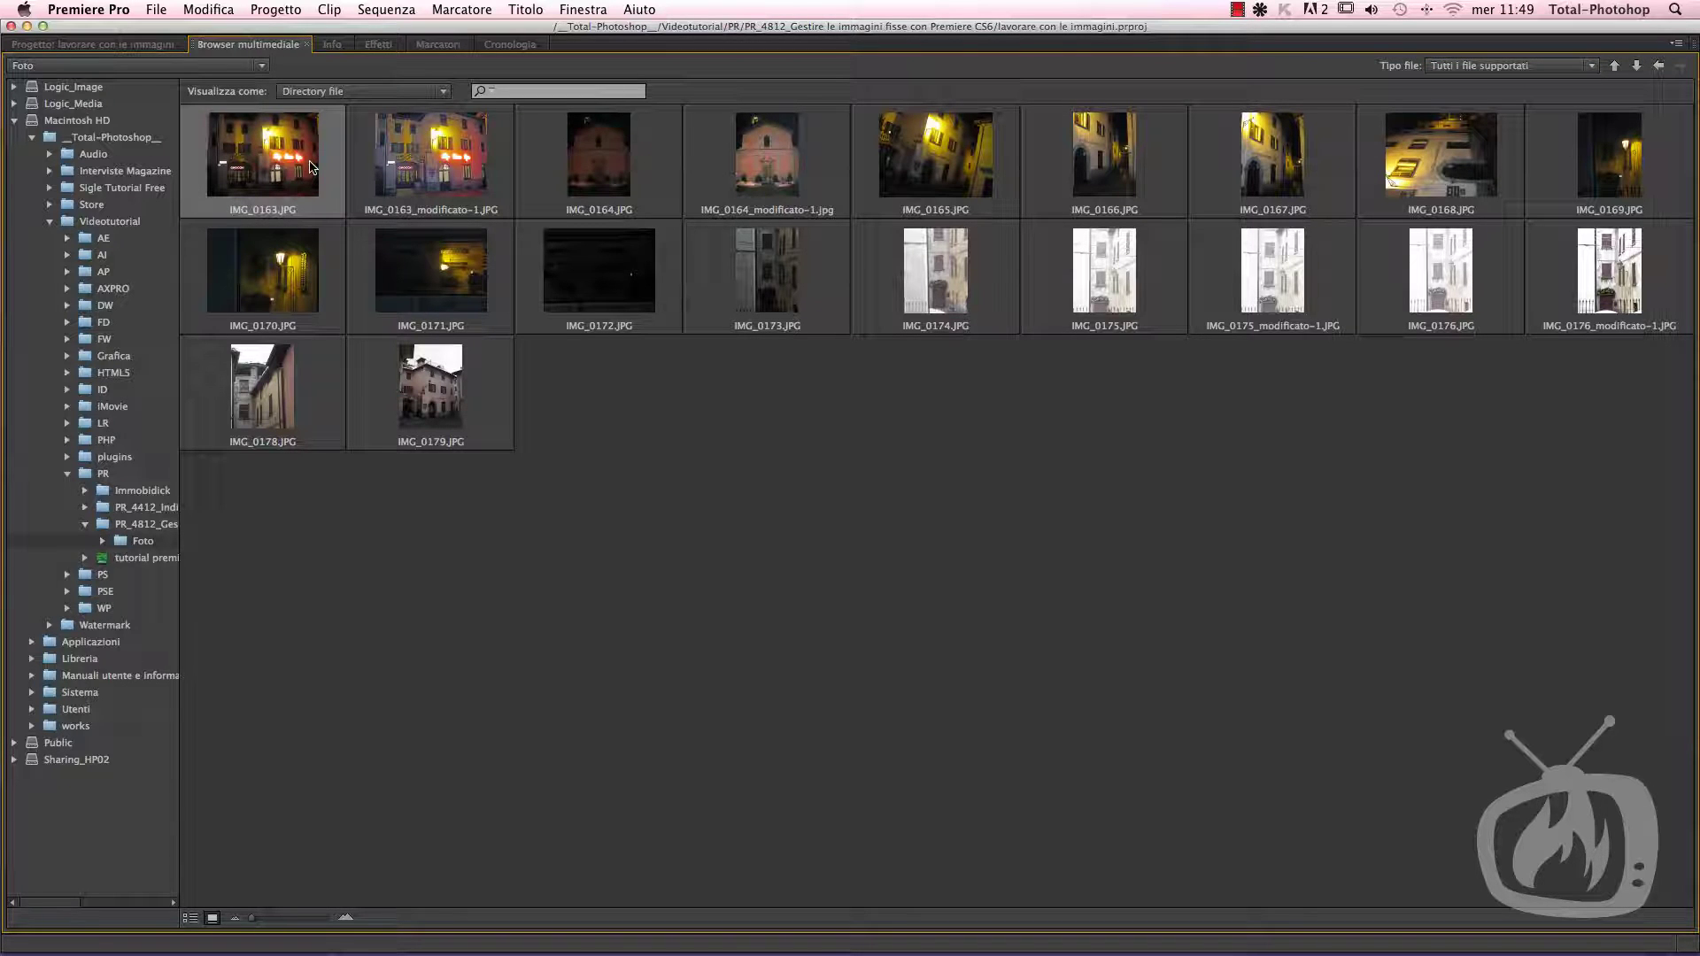
{"action": "left_click", "coordinate": [400, 159], "text": "super"}
{"action": "left_click", "coordinate": [765, 156], "text": "super"}
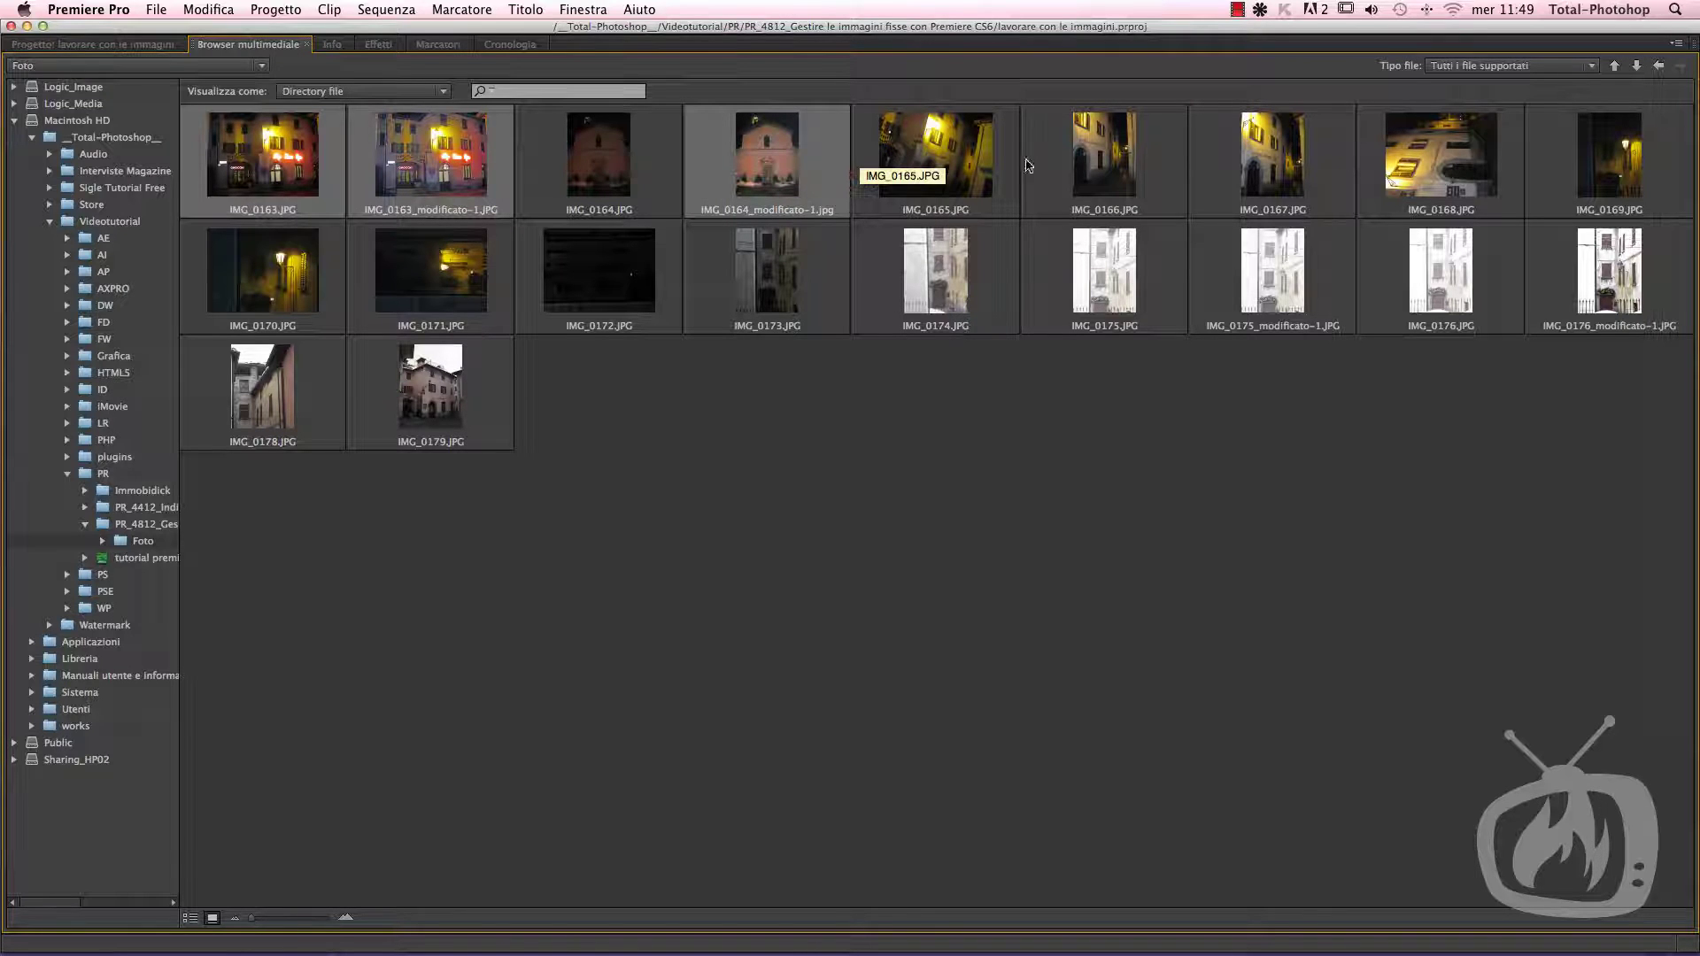
{"action": "left_click", "coordinate": [1120, 164], "text": "super"}
{"action": "left_click", "coordinate": [1012, 422]}
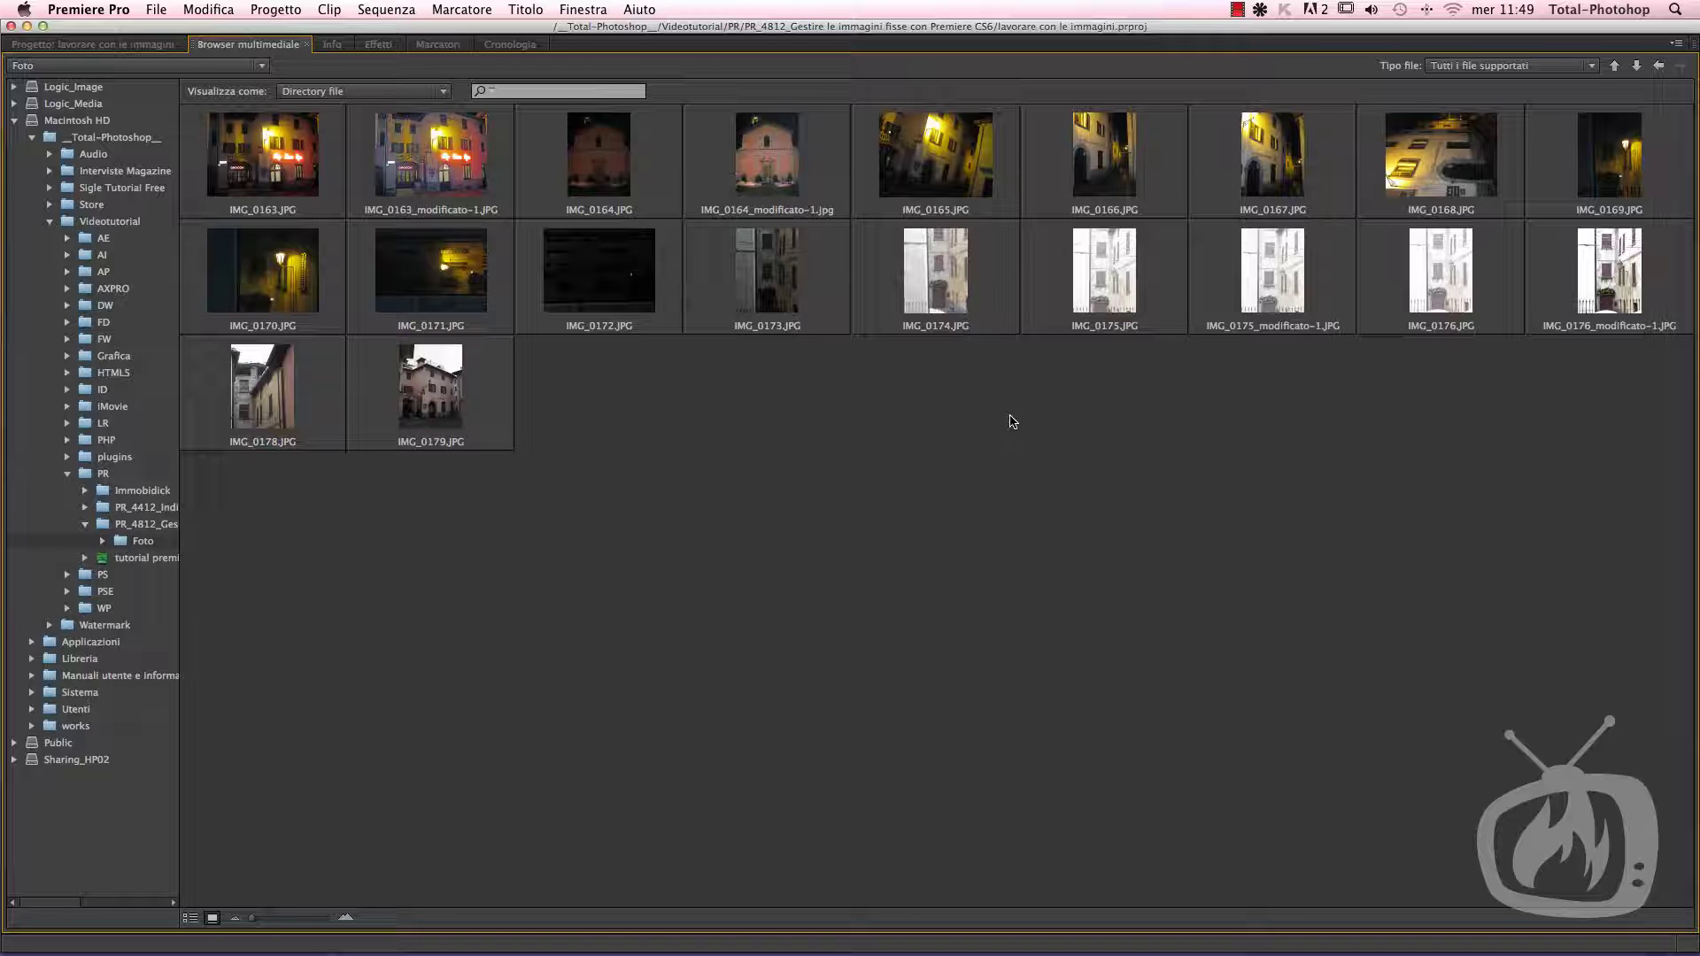
Step: Try a marquee selection of thumbnails, then select all 20 photos with Cmd+A
{"action": "mouse_move", "coordinate": [287, 530]}
{"action": "left_mouse_down"}
{"action": "mouse_move", "coordinate": [1696, 133]}
{"action": "mouse_move", "coordinate": [1440, 198]}
{"action": "left_mouse_up"}
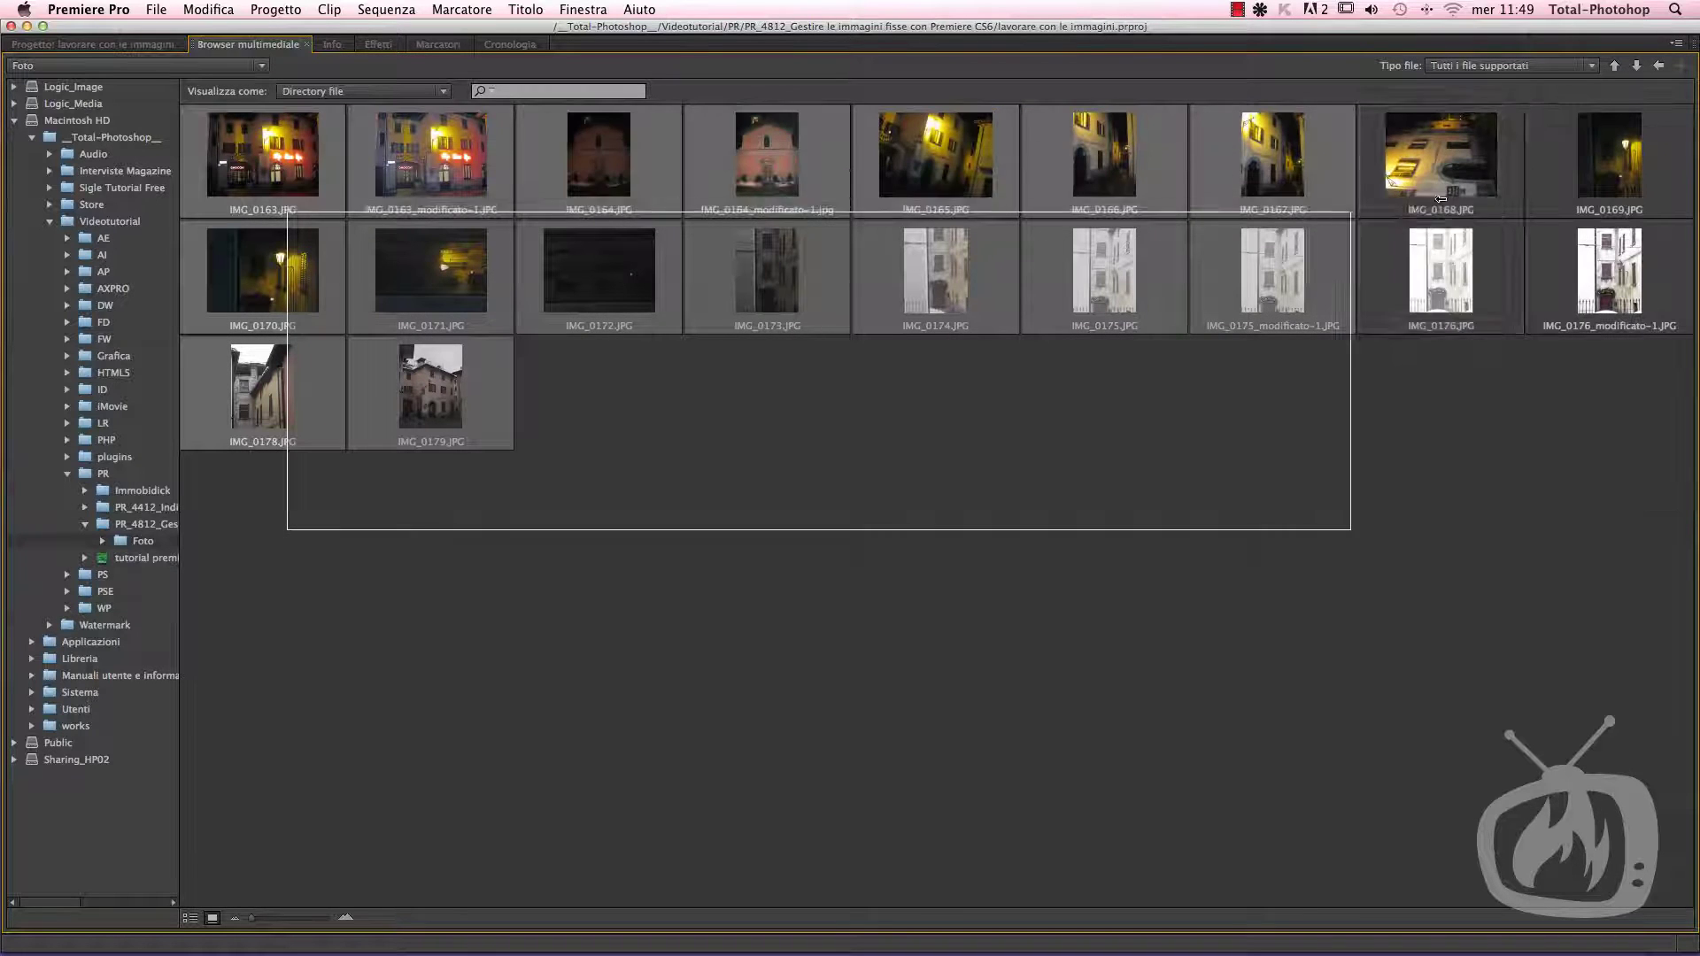
{"action": "left_click_drag", "start_coordinate": [1440, 198], "coordinate": [878, 531]}
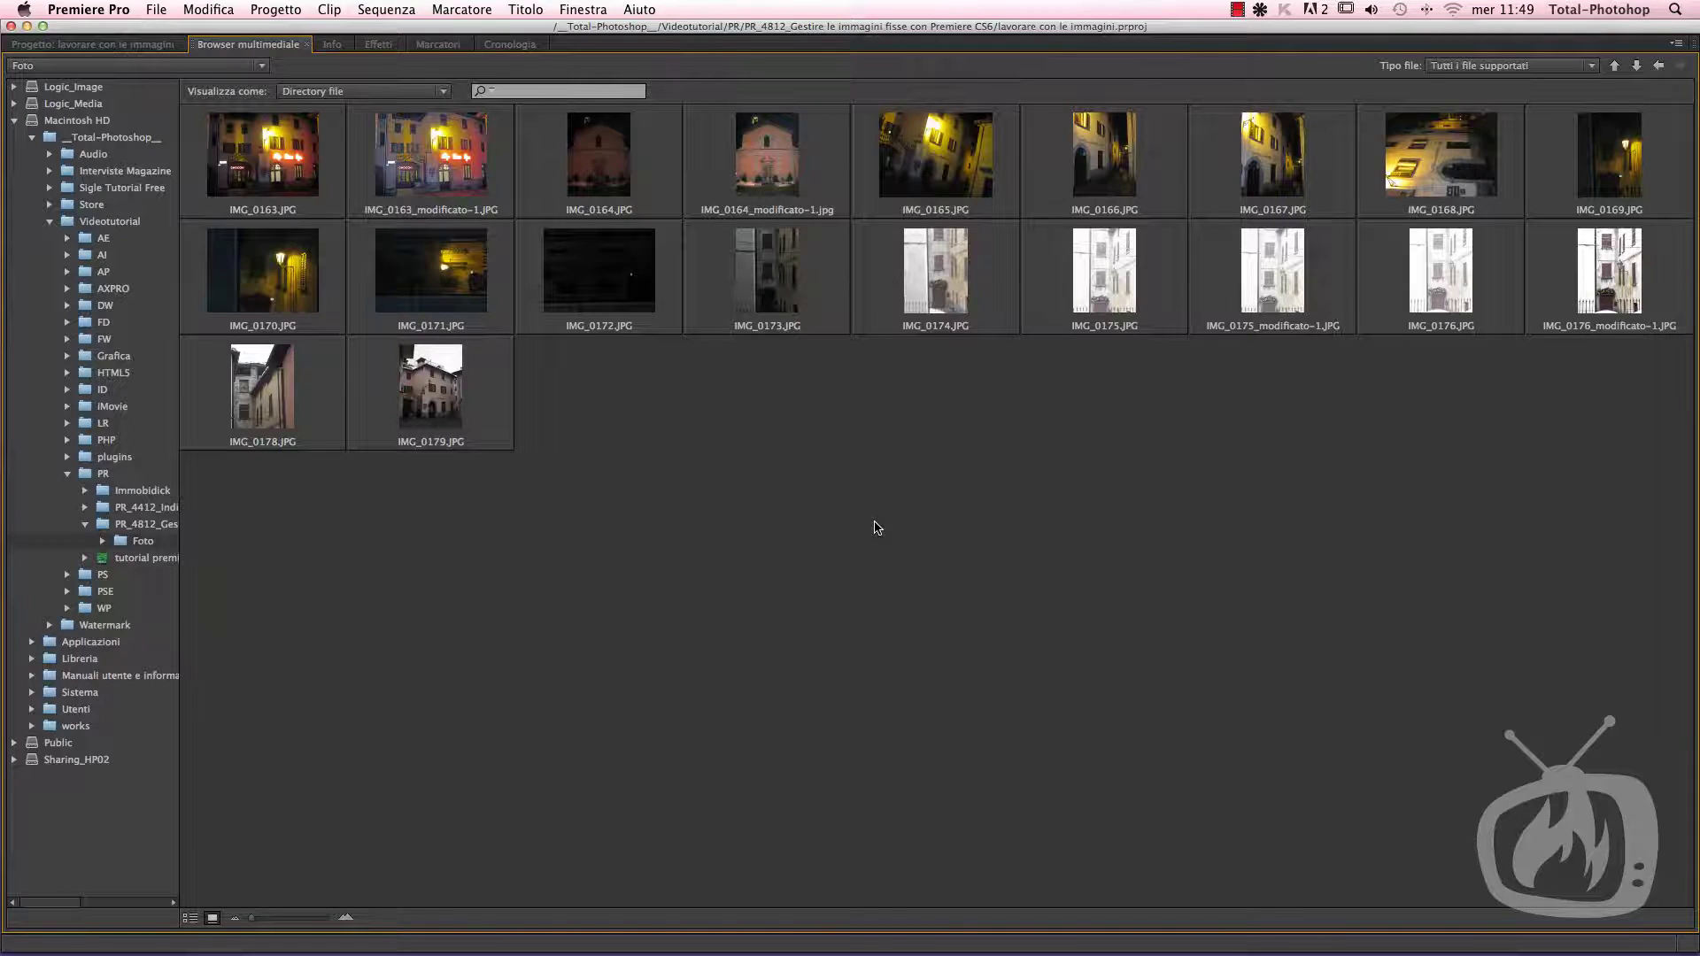
{"action": "key", "text": "super+a"}
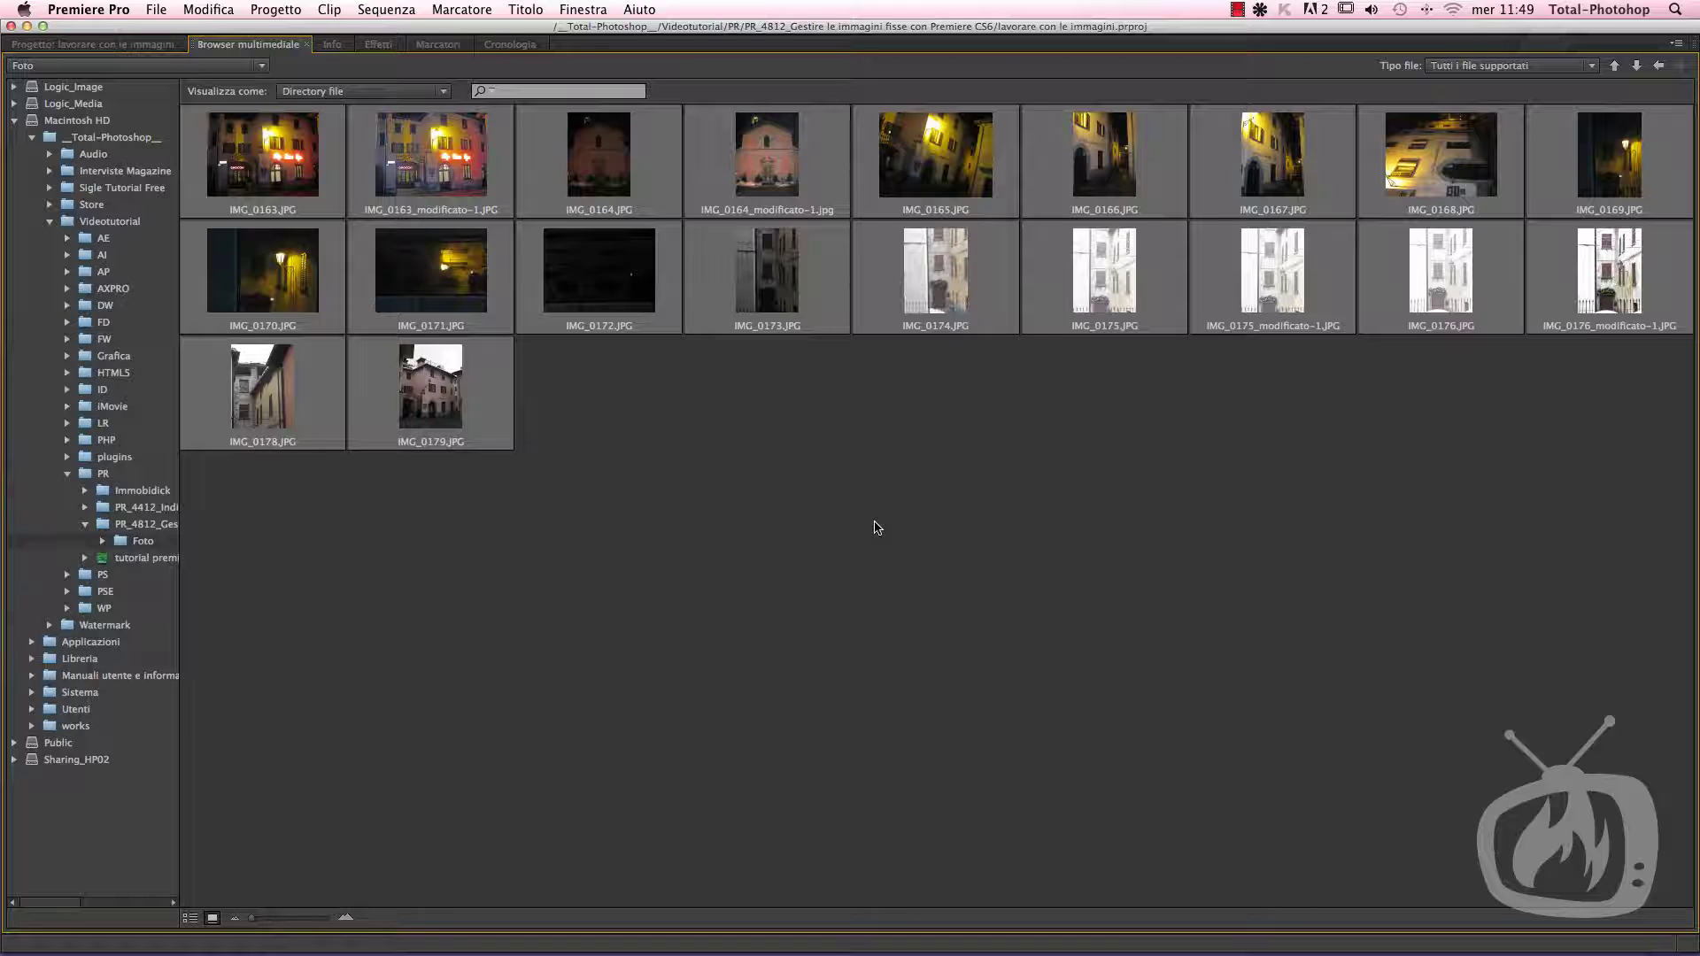
Step: Import the selected photos with Importa and view them in the Project panel
{"action": "right_click", "coordinate": [957, 147]}
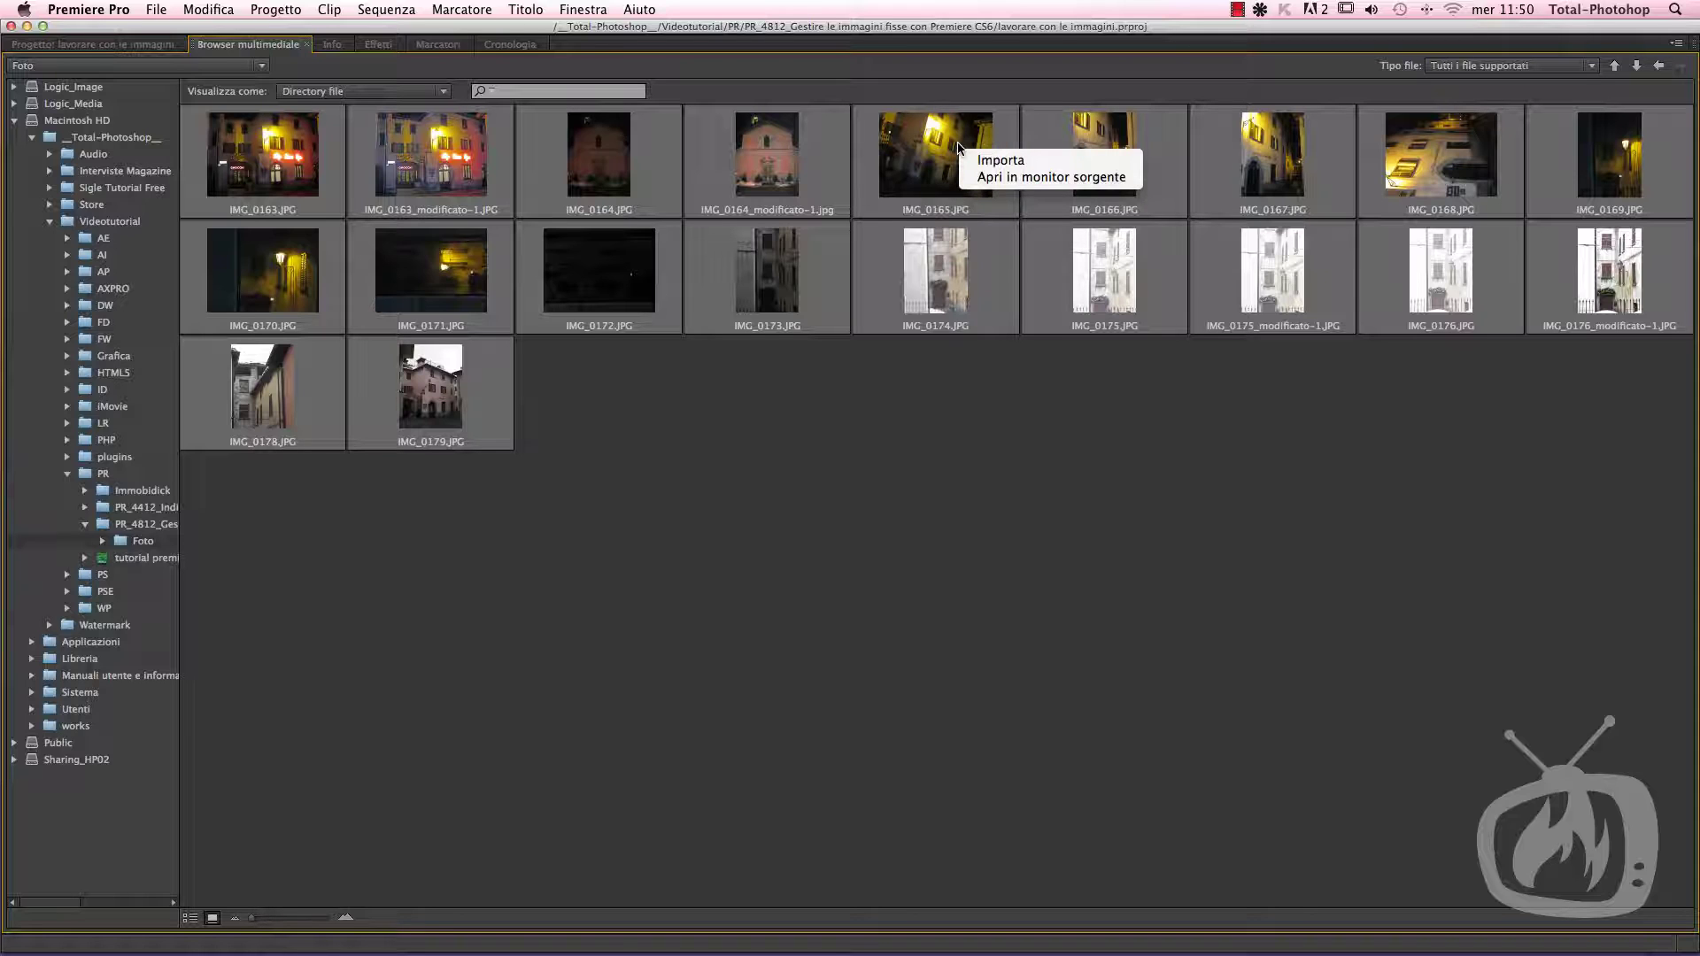
{"action": "left_click", "coordinate": [982, 161]}
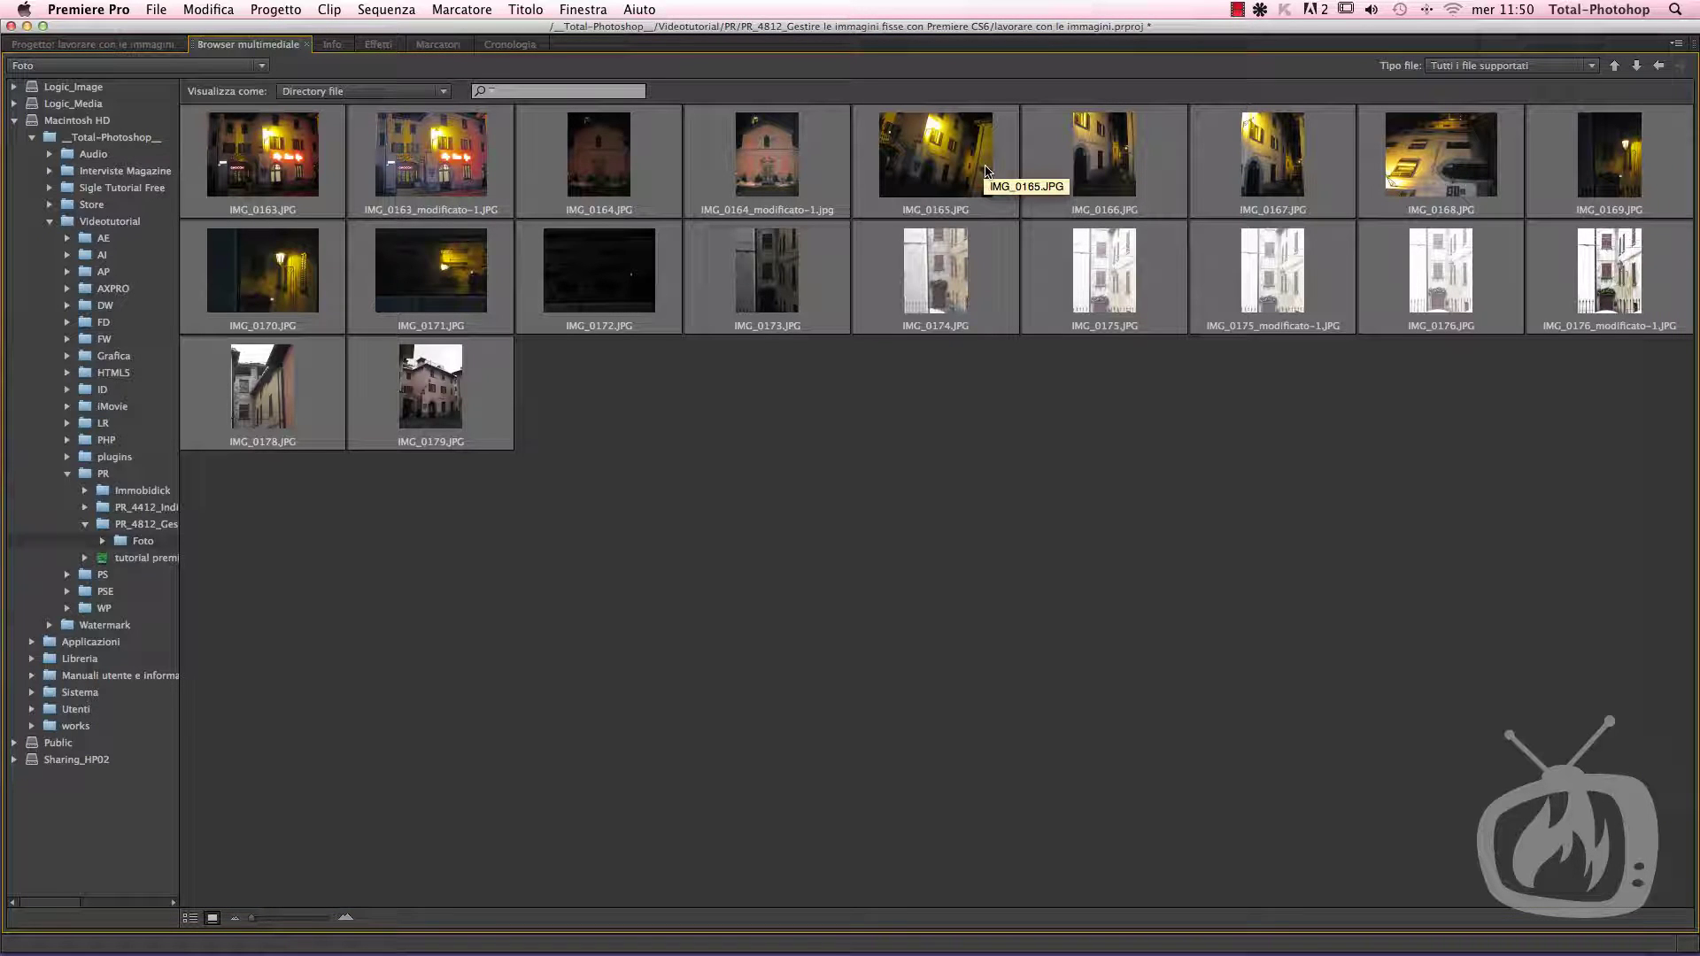
{"action": "left_click", "coordinate": [106, 46]}
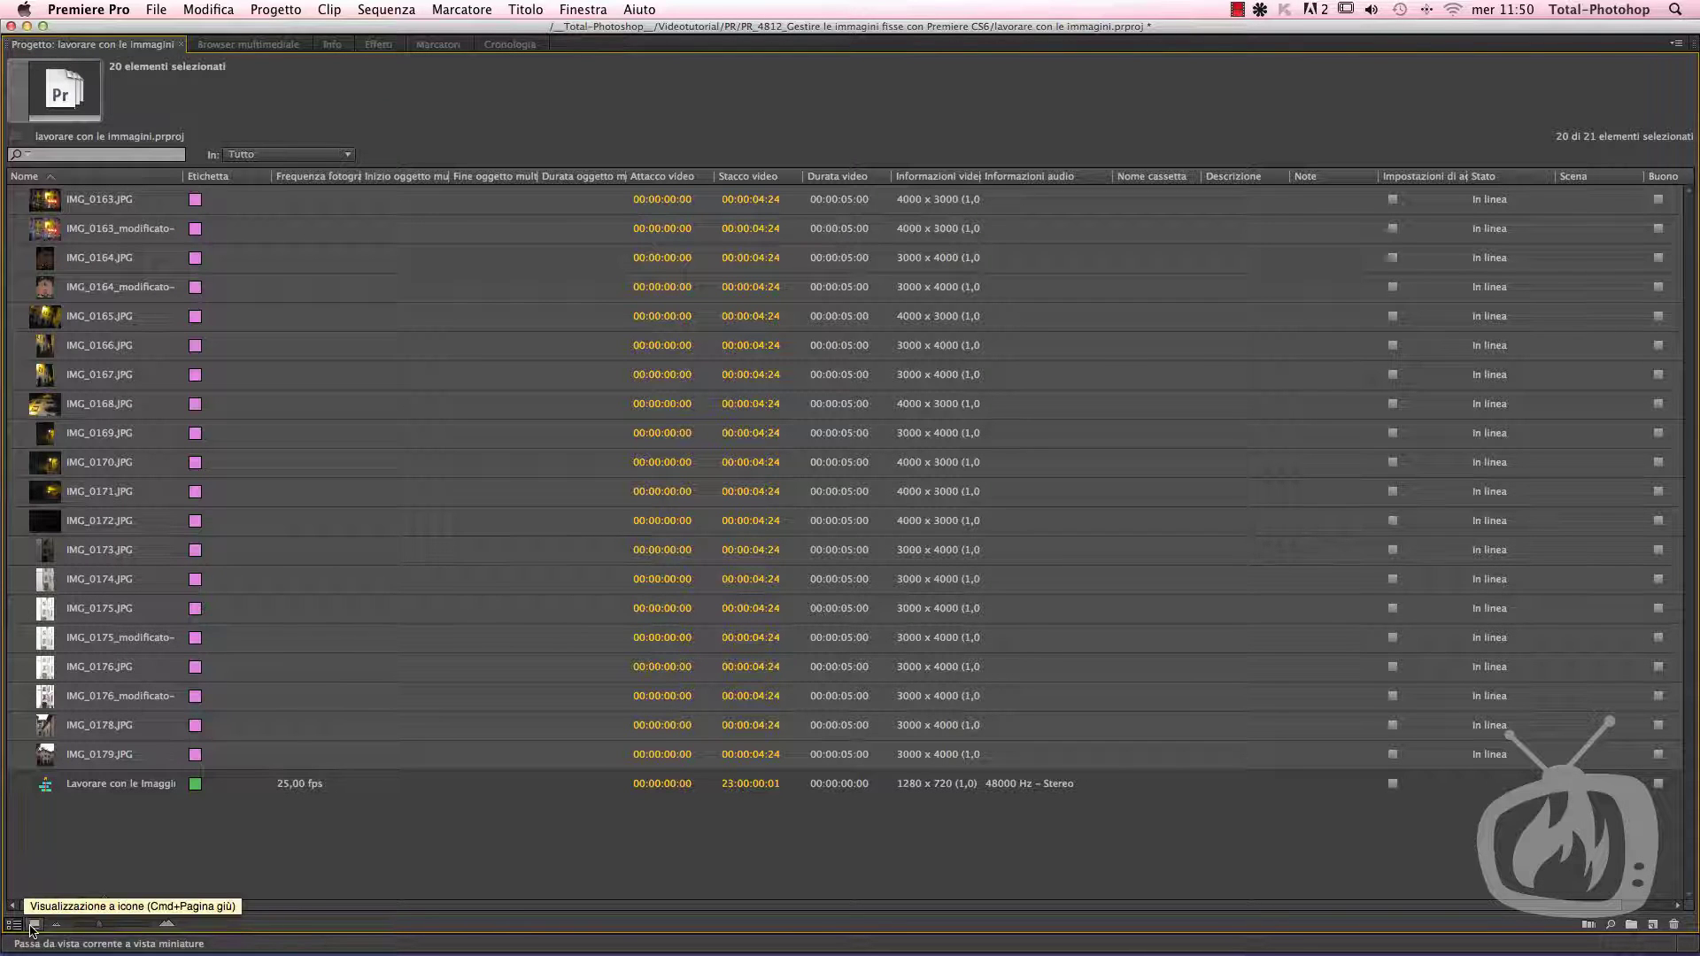
Step: Preview the imported photos in icon view, then return the Project panel to list view
{"action": "left_click", "coordinate": [32, 925]}
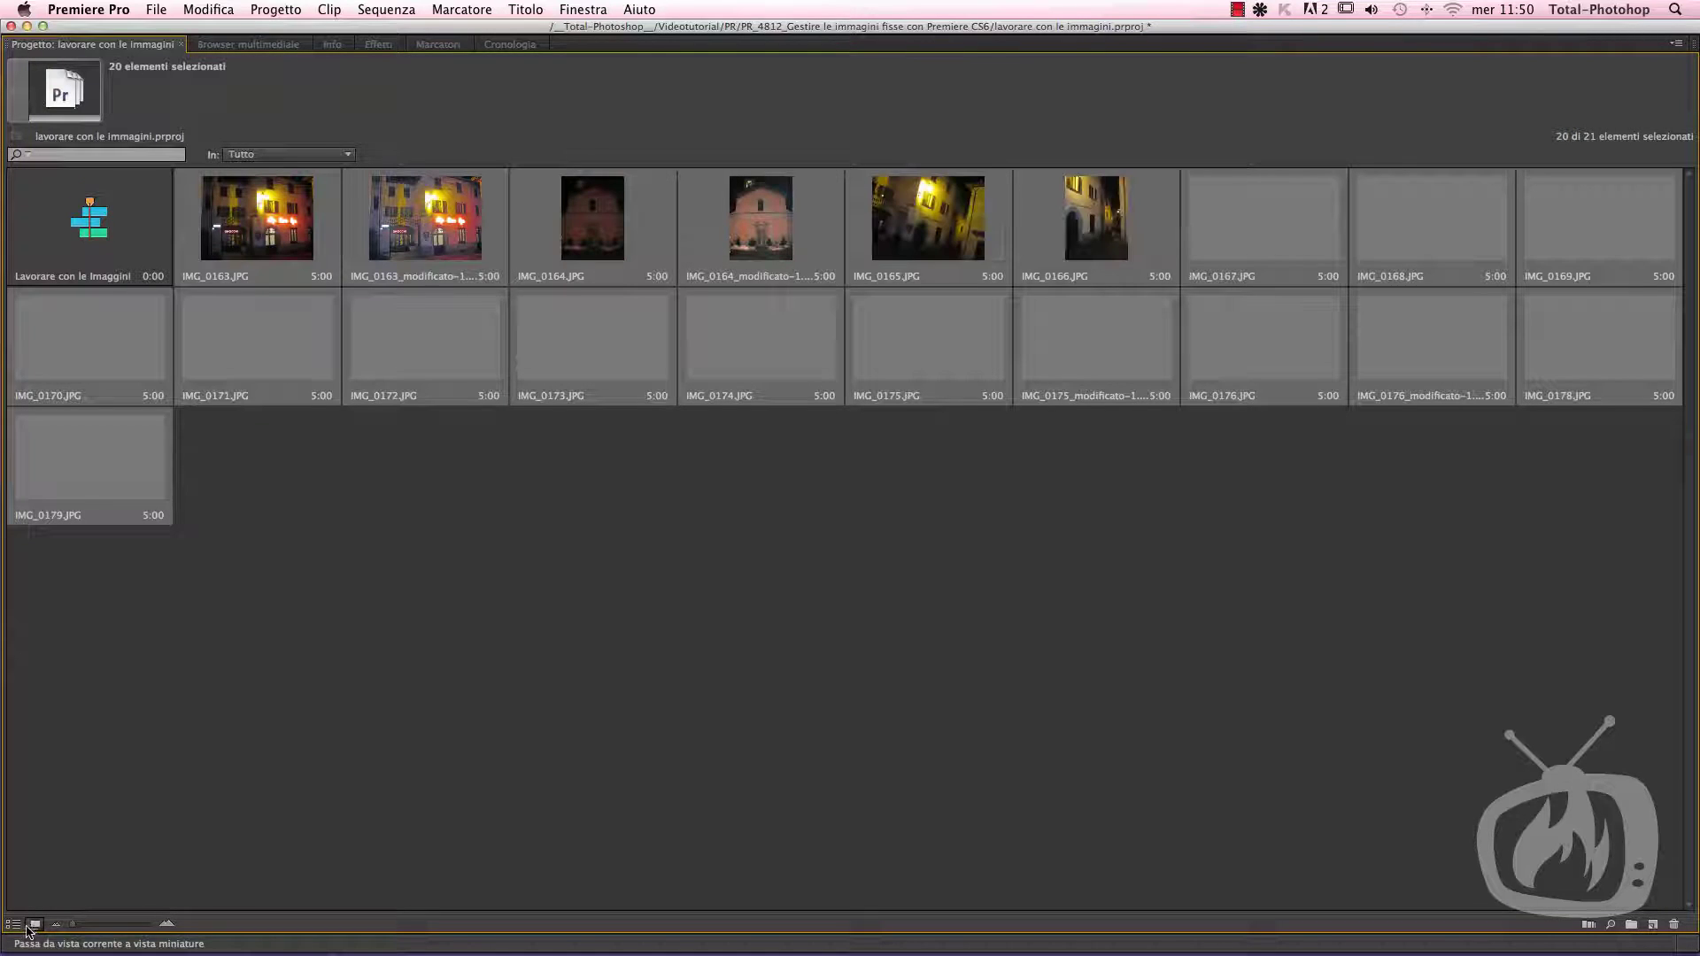
{"action": "left_click_drag", "start_coordinate": [72, 924], "coordinate": [73, 926]}
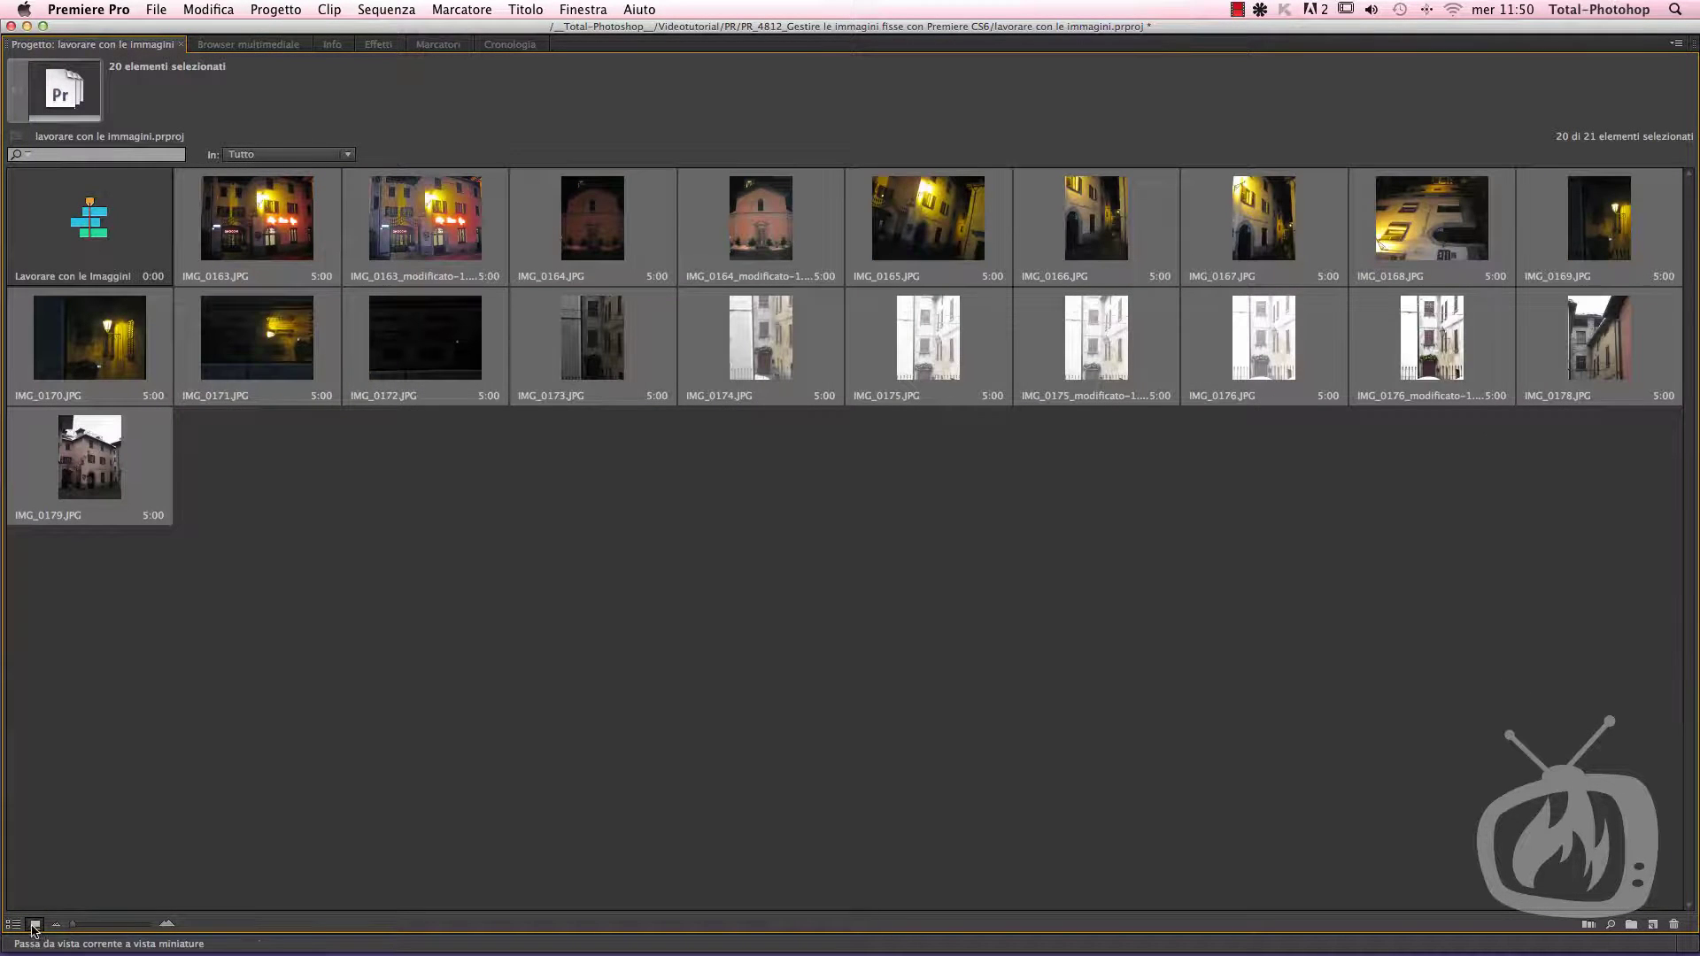
{"action": "left_click", "coordinate": [17, 924]}
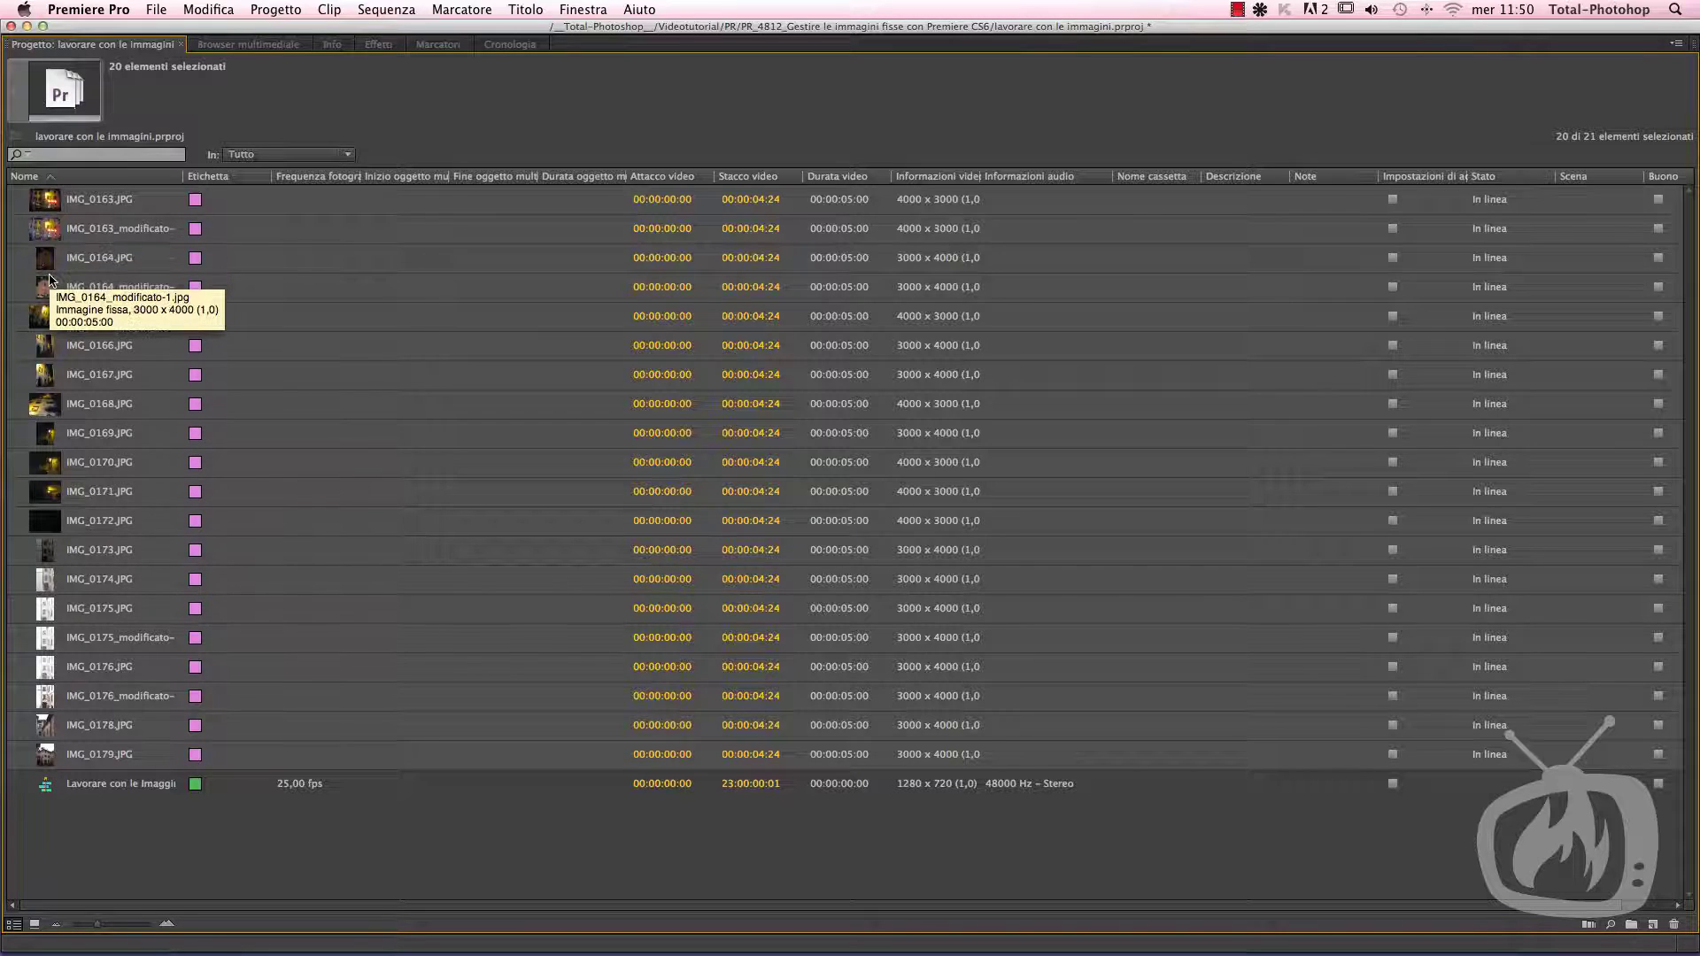
Step: Toggle Miniature off and back on in the Project panel menu, then enlarge the thumbnails
{"action": "left_click", "coordinate": [1676, 42]}
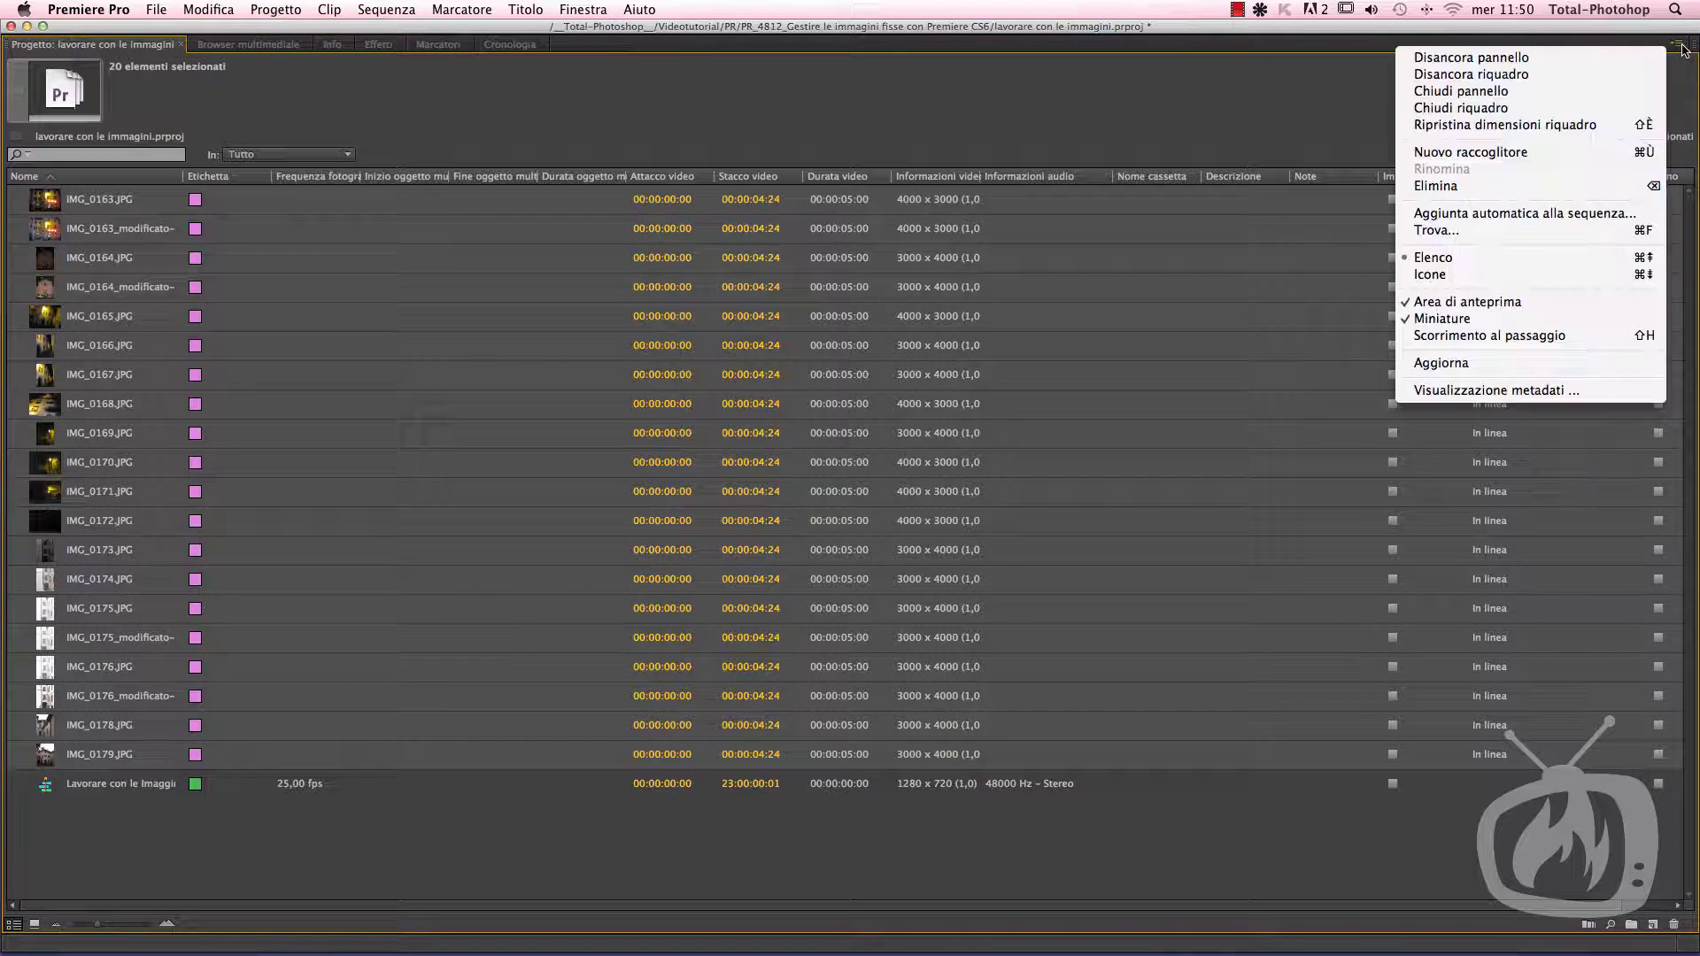
{"action": "left_click", "coordinate": [1551, 321]}
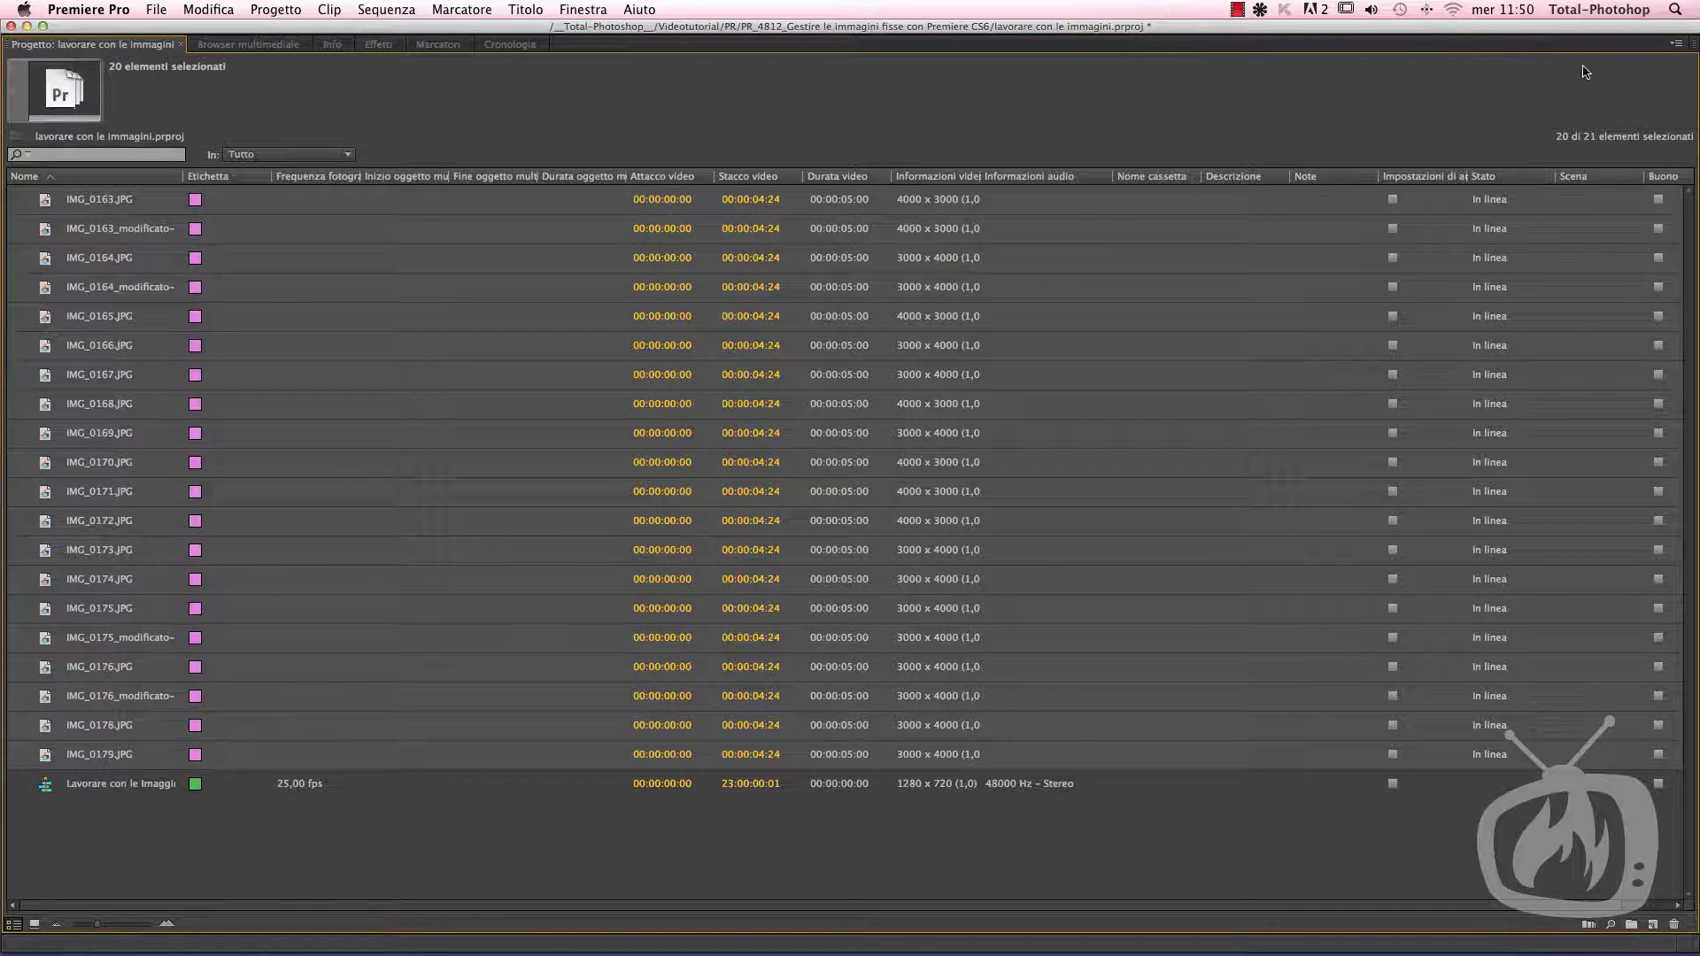
{"action": "left_click", "coordinate": [1674, 45]}
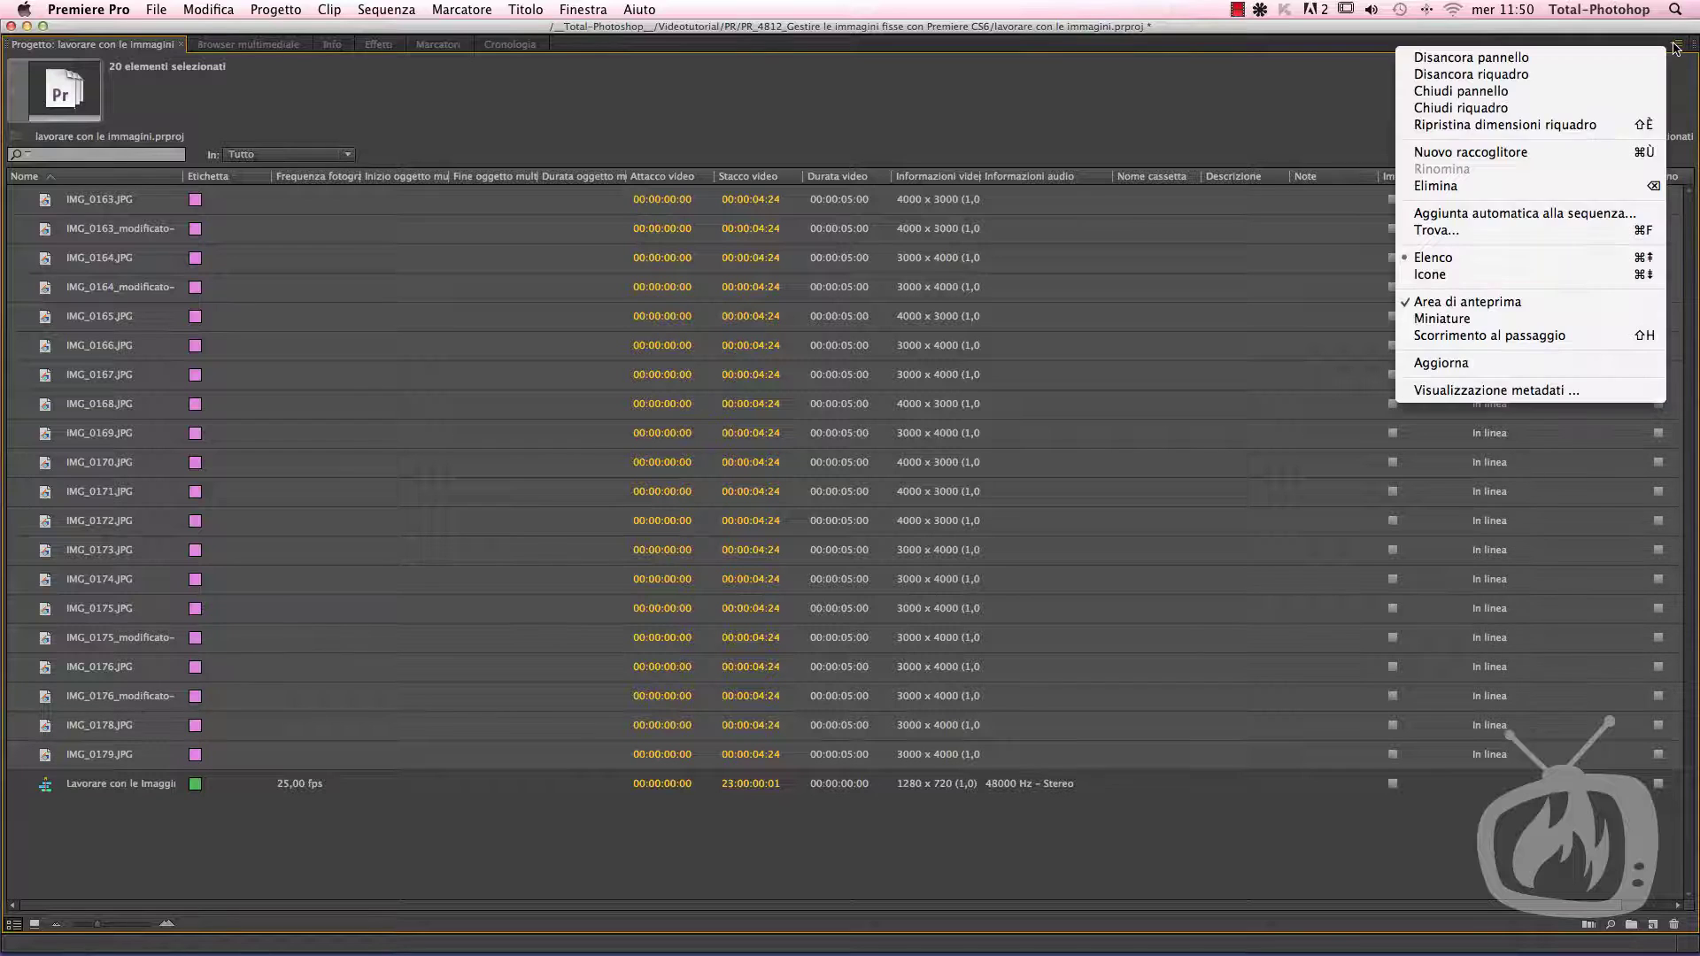
{"action": "left_click", "coordinate": [1486, 320]}
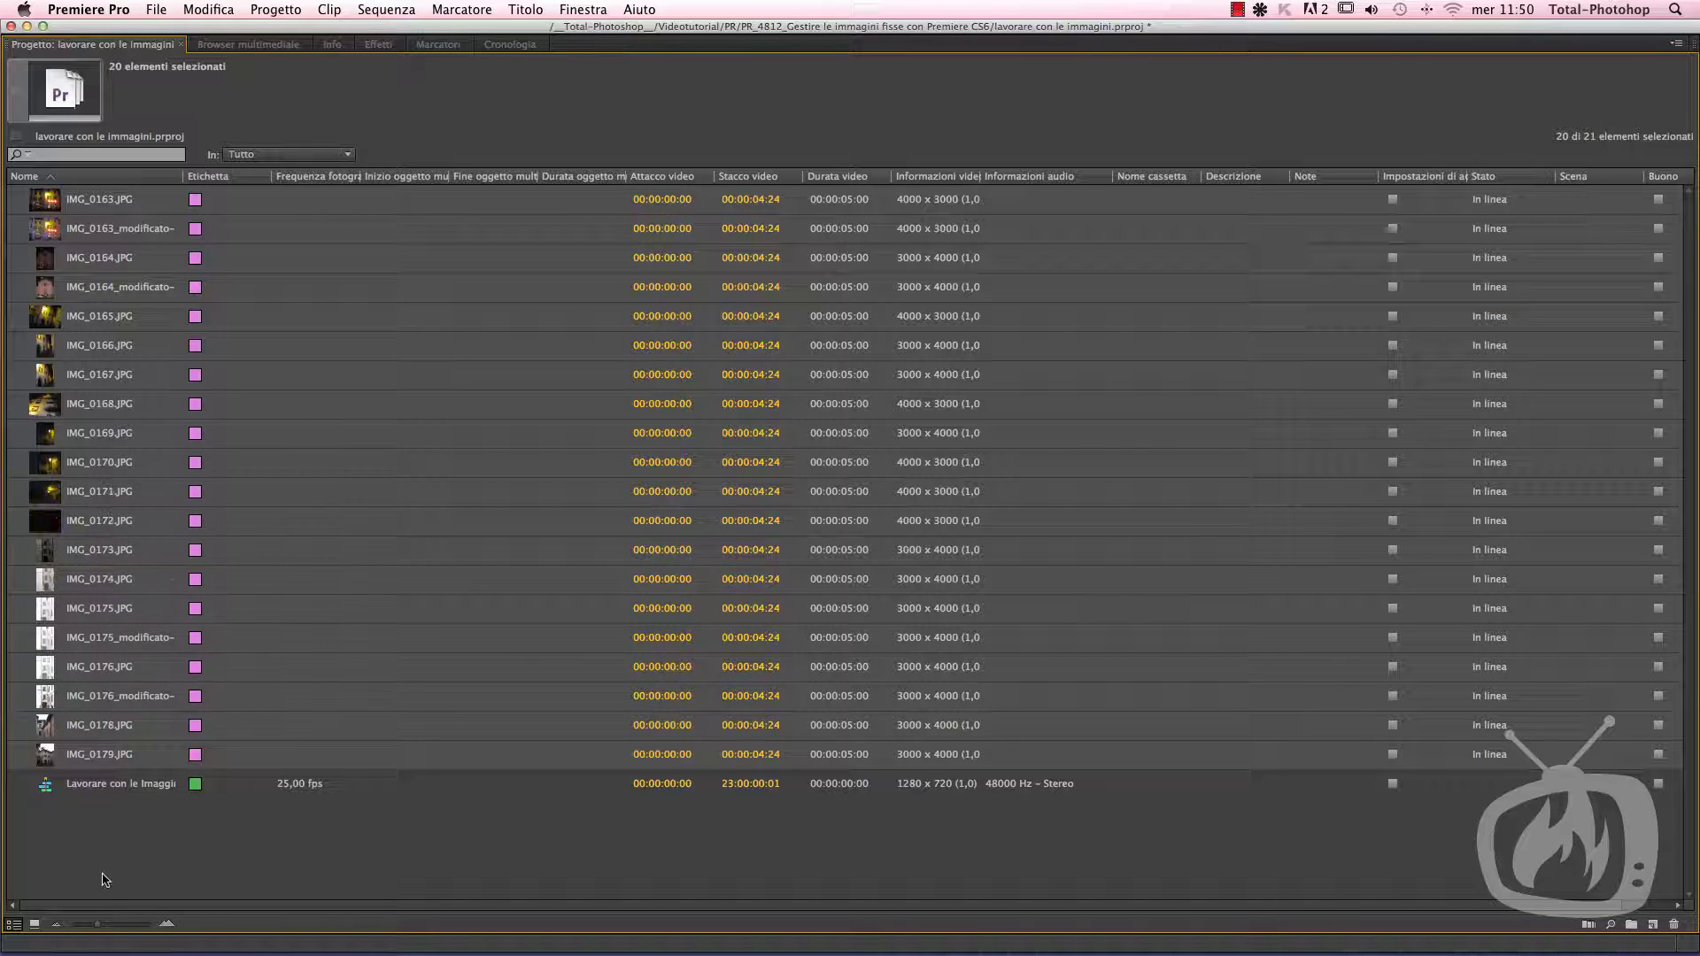
{"action": "mouse_move", "coordinate": [96, 924]}
{"action": "left_mouse_down"}
{"action": "mouse_move", "coordinate": [140, 937]}
{"action": "mouse_move", "coordinate": [100, 930]}
{"action": "left_mouse_up"}
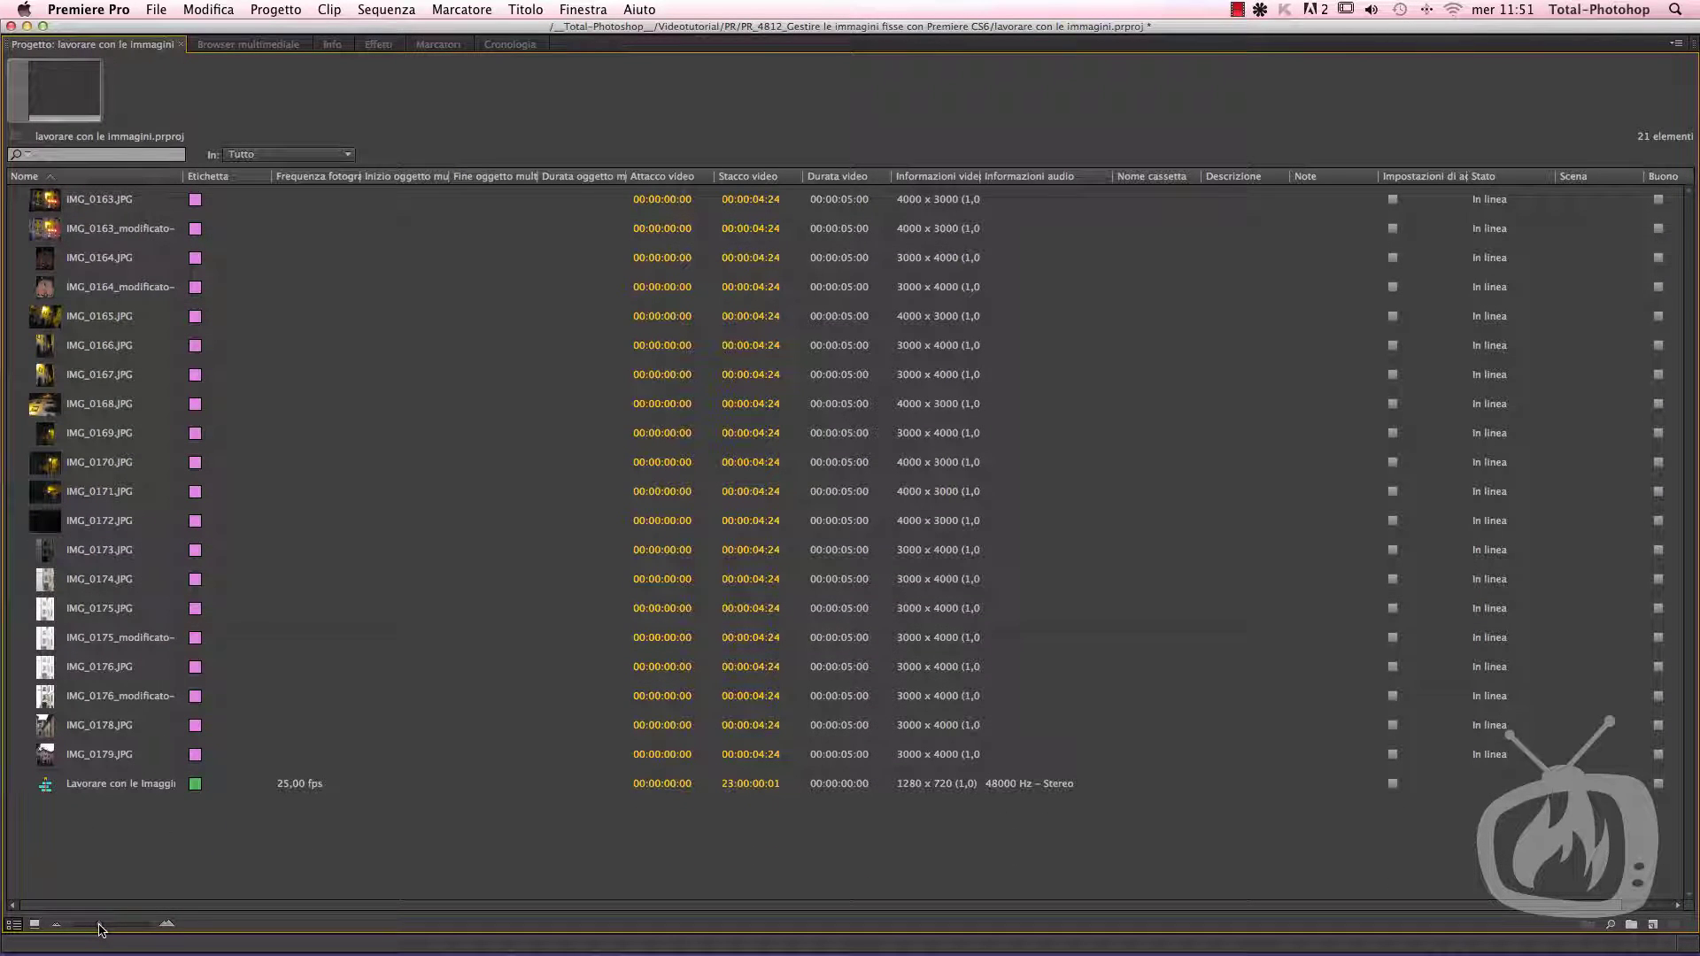
Step: Restore the full panel layout and load IMG_0163.JPG into the Source monitor
{"action": "key", "text": "grave"}
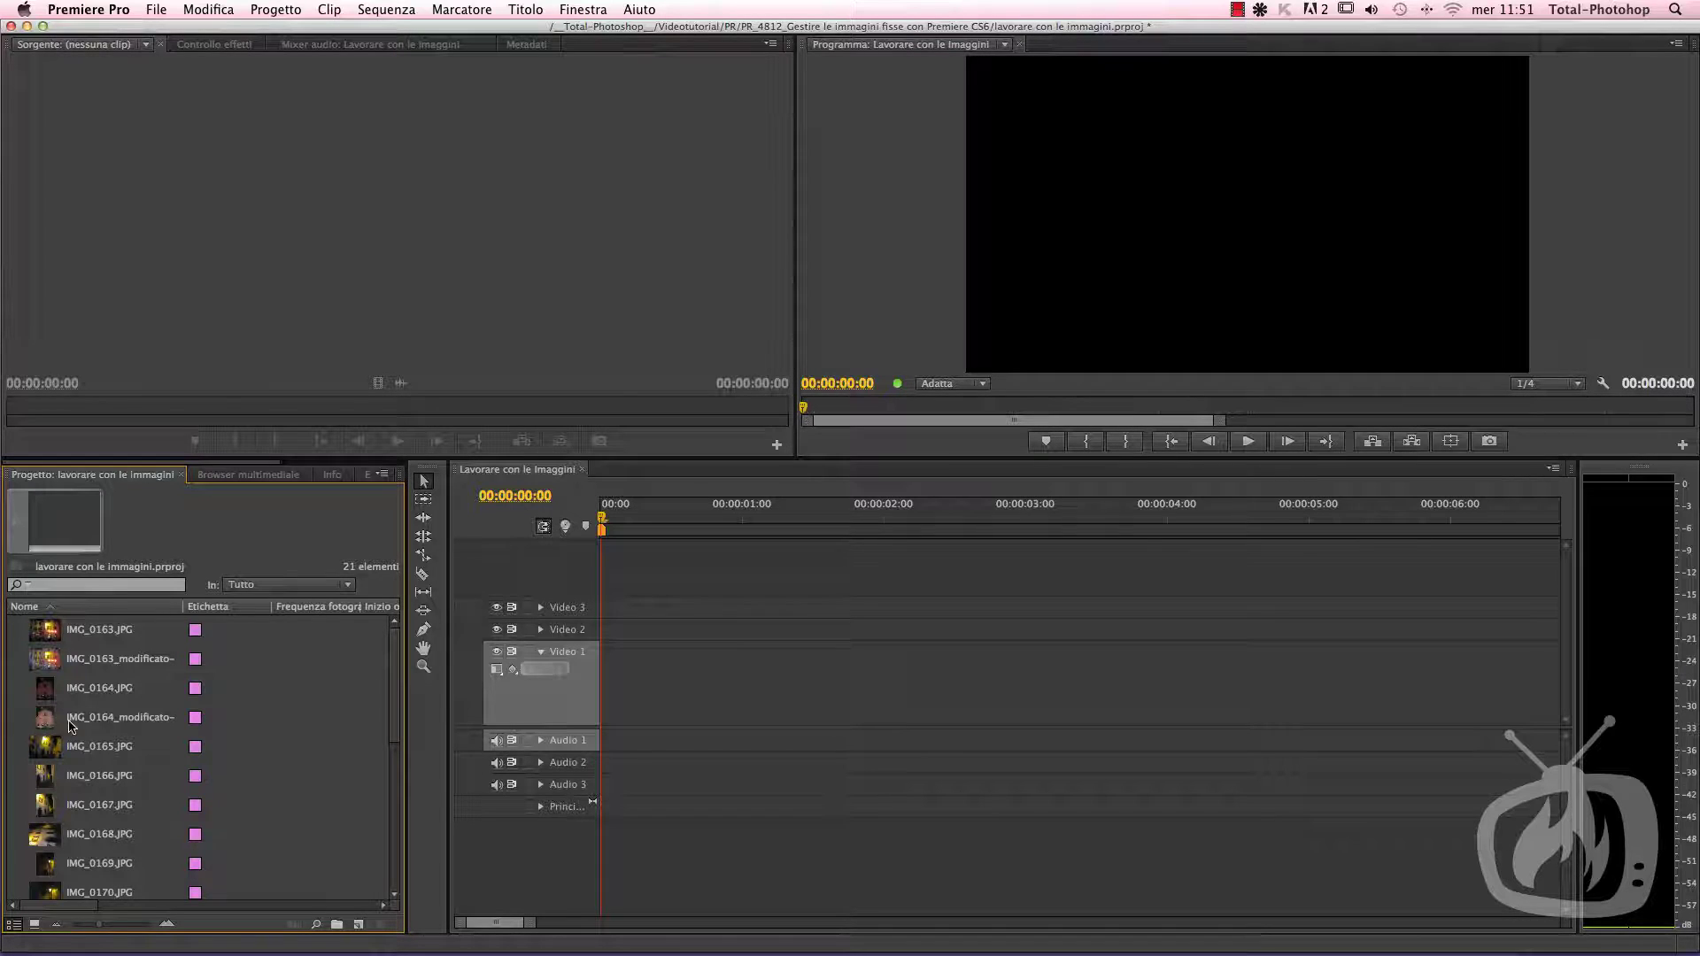
{"action": "double_click", "coordinate": [43, 642]}
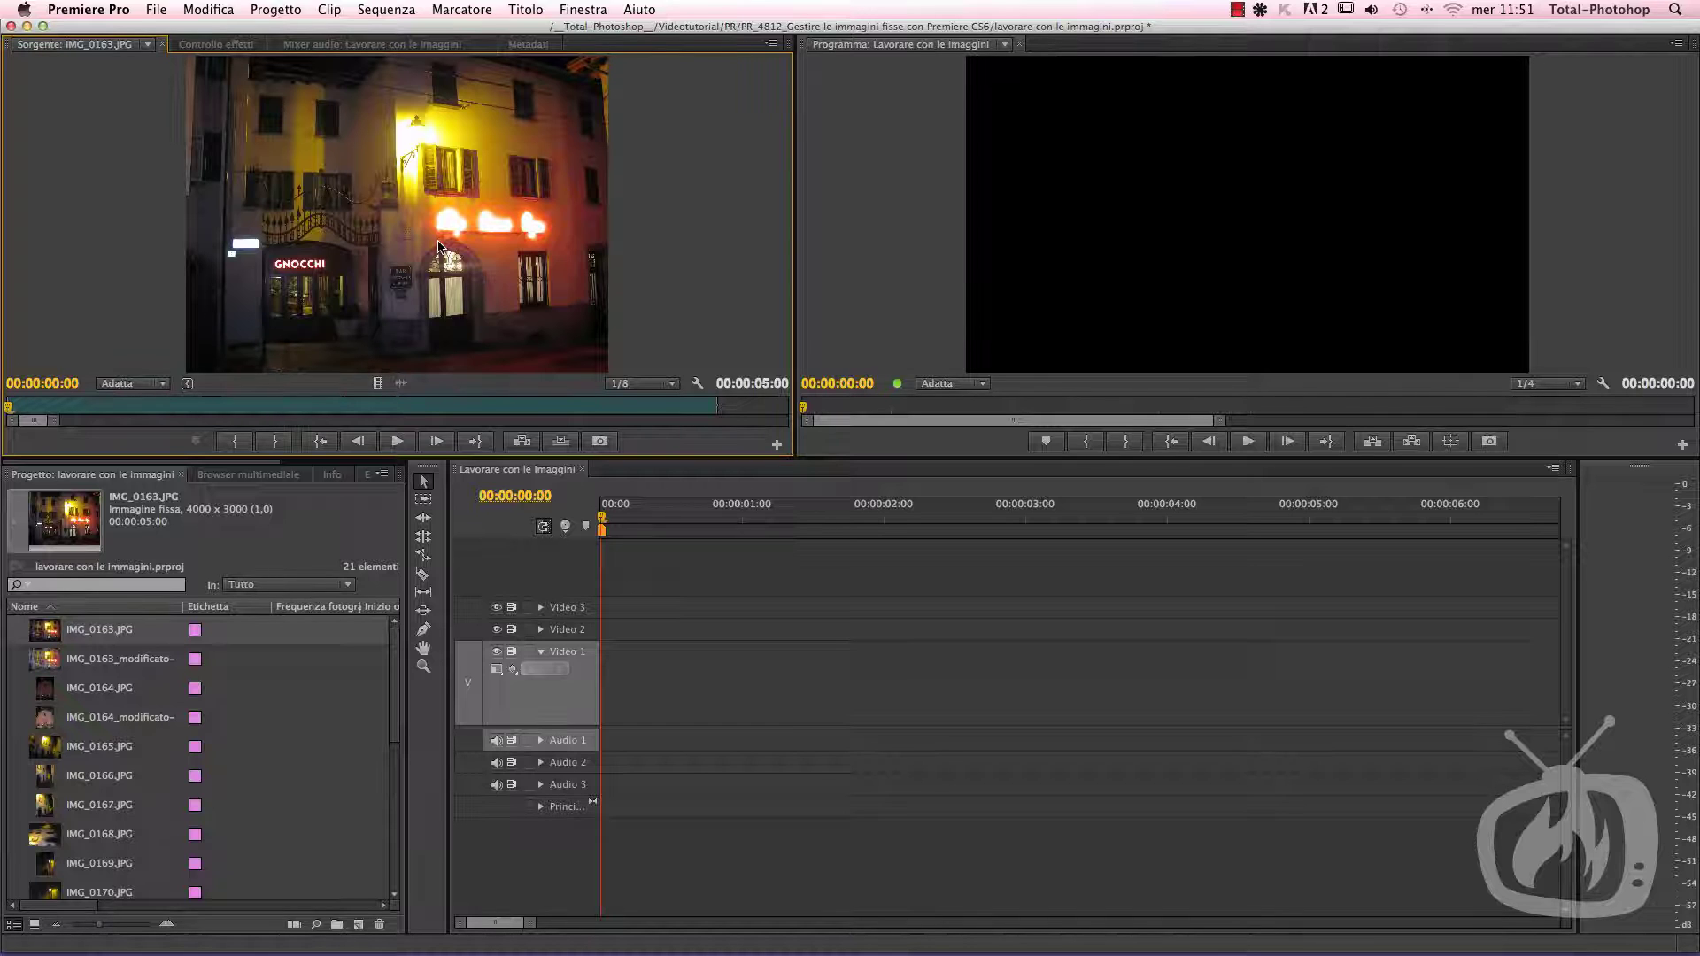
Step: Place IMG_0163.JPG at 00:00:00:00 on Video 1 as a five-second clip and select it
{"action": "left_click_drag", "start_coordinate": [438, 246], "coordinate": [601, 693]}
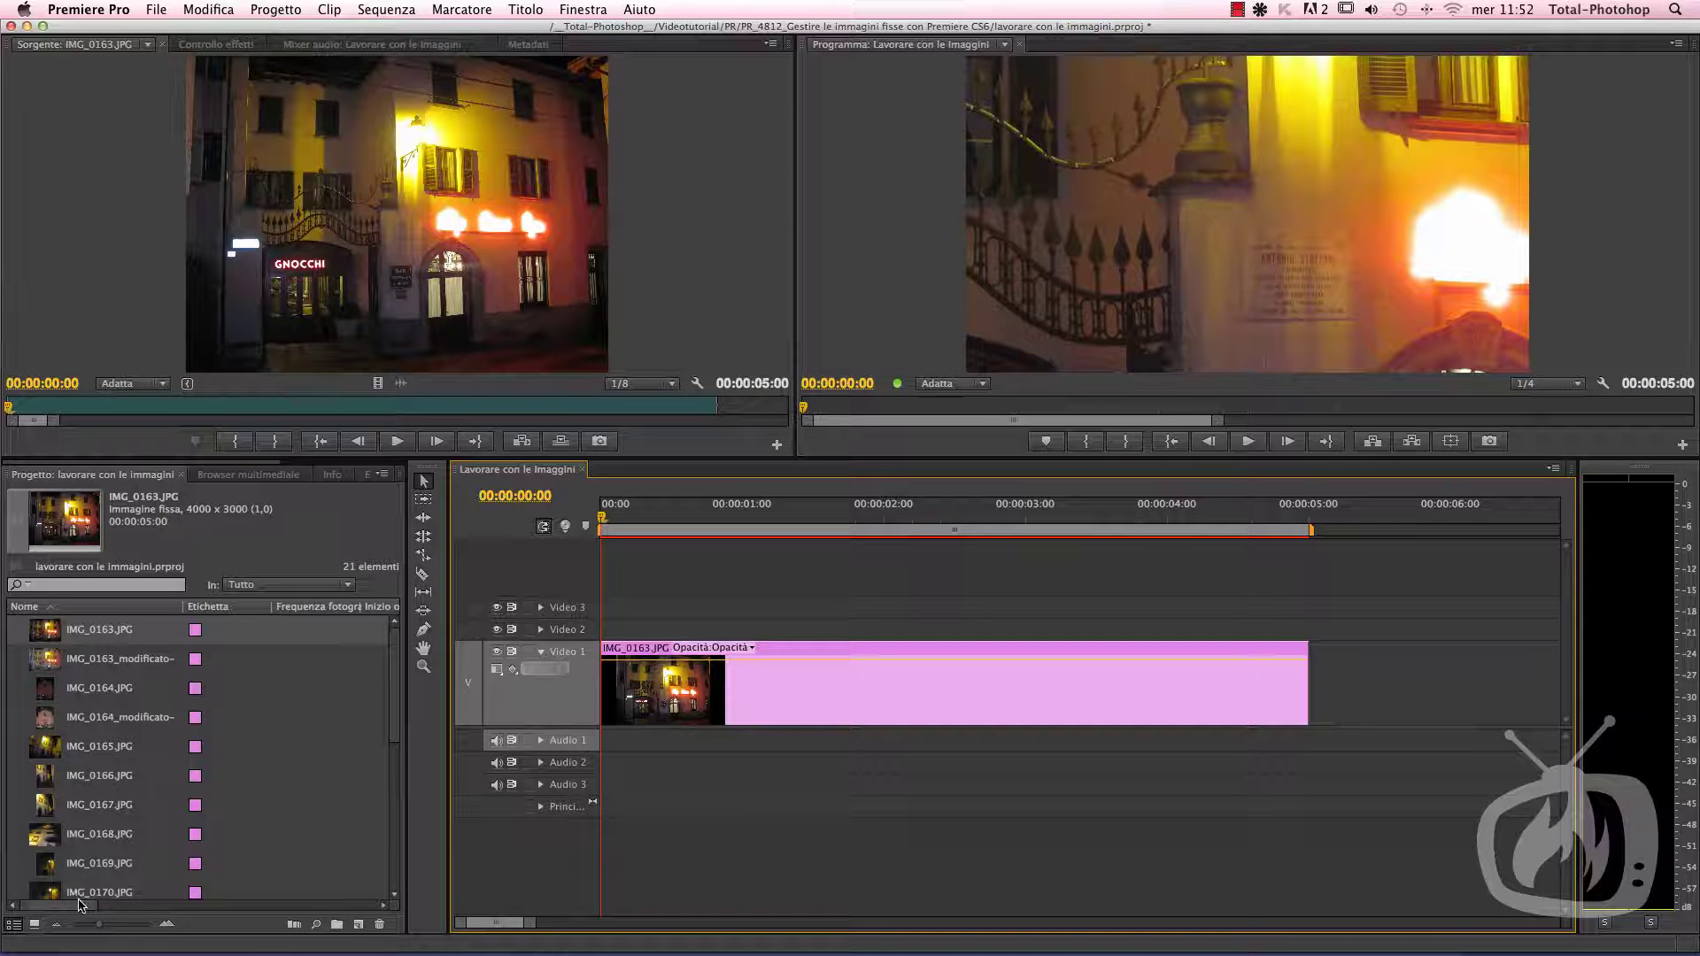
{"action": "left_click_drag", "start_coordinate": [78, 903], "coordinate": [228, 909]}
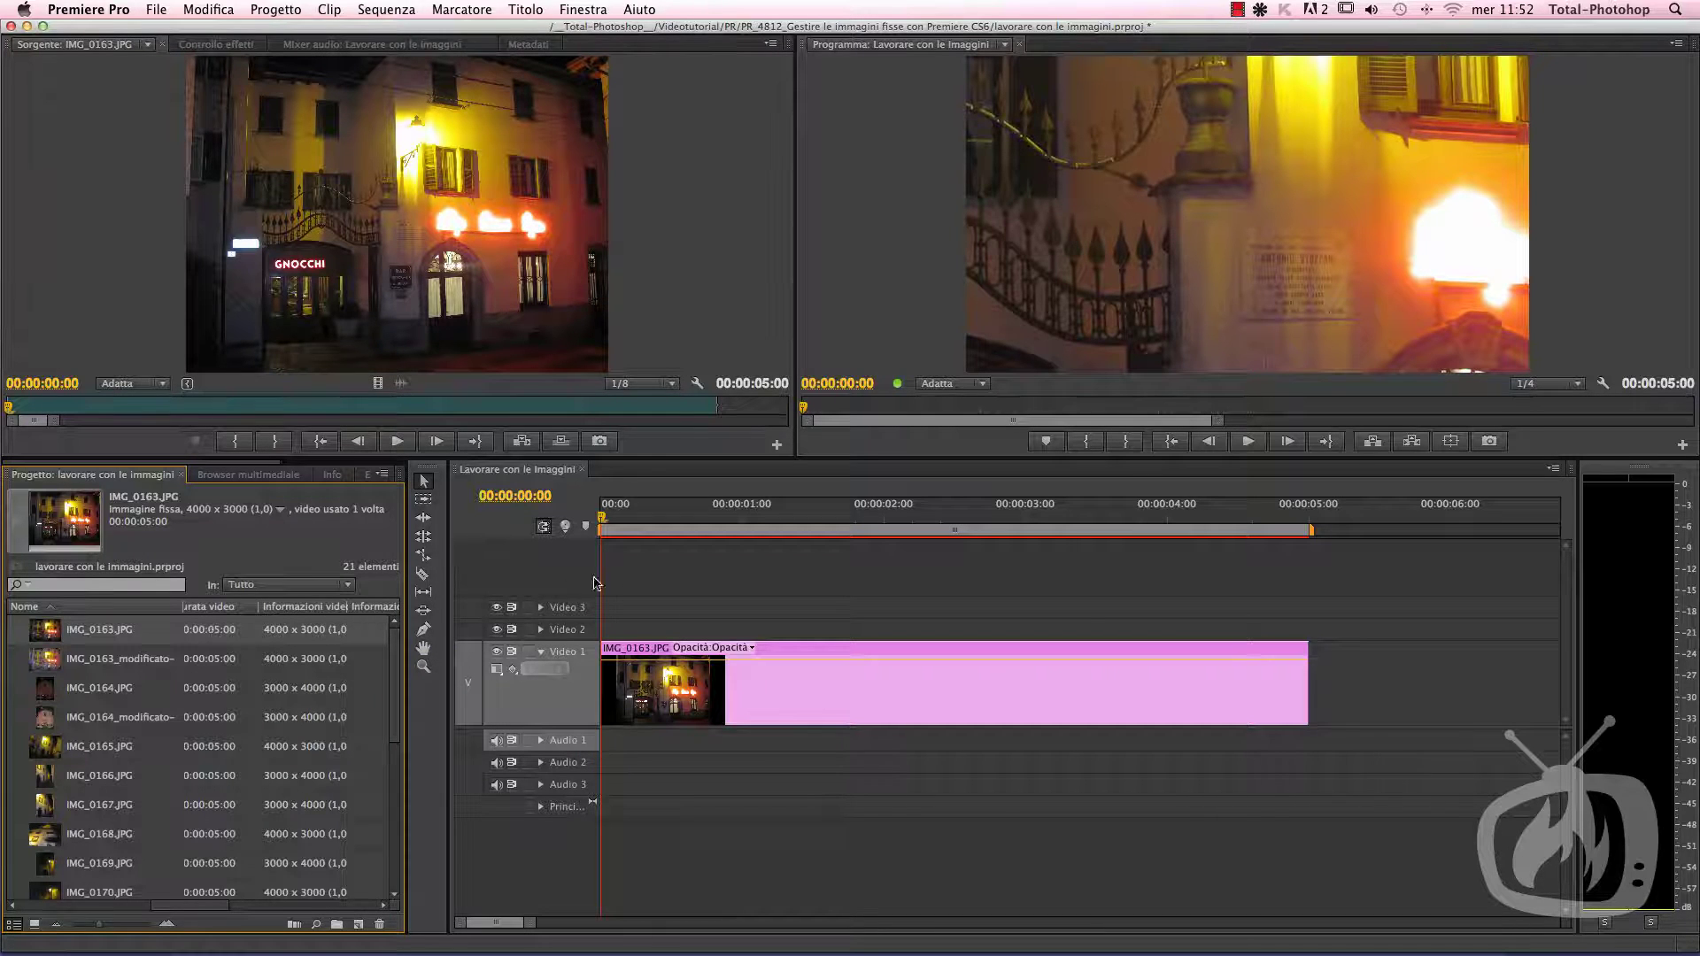
{"action": "left_click", "coordinate": [774, 687]}
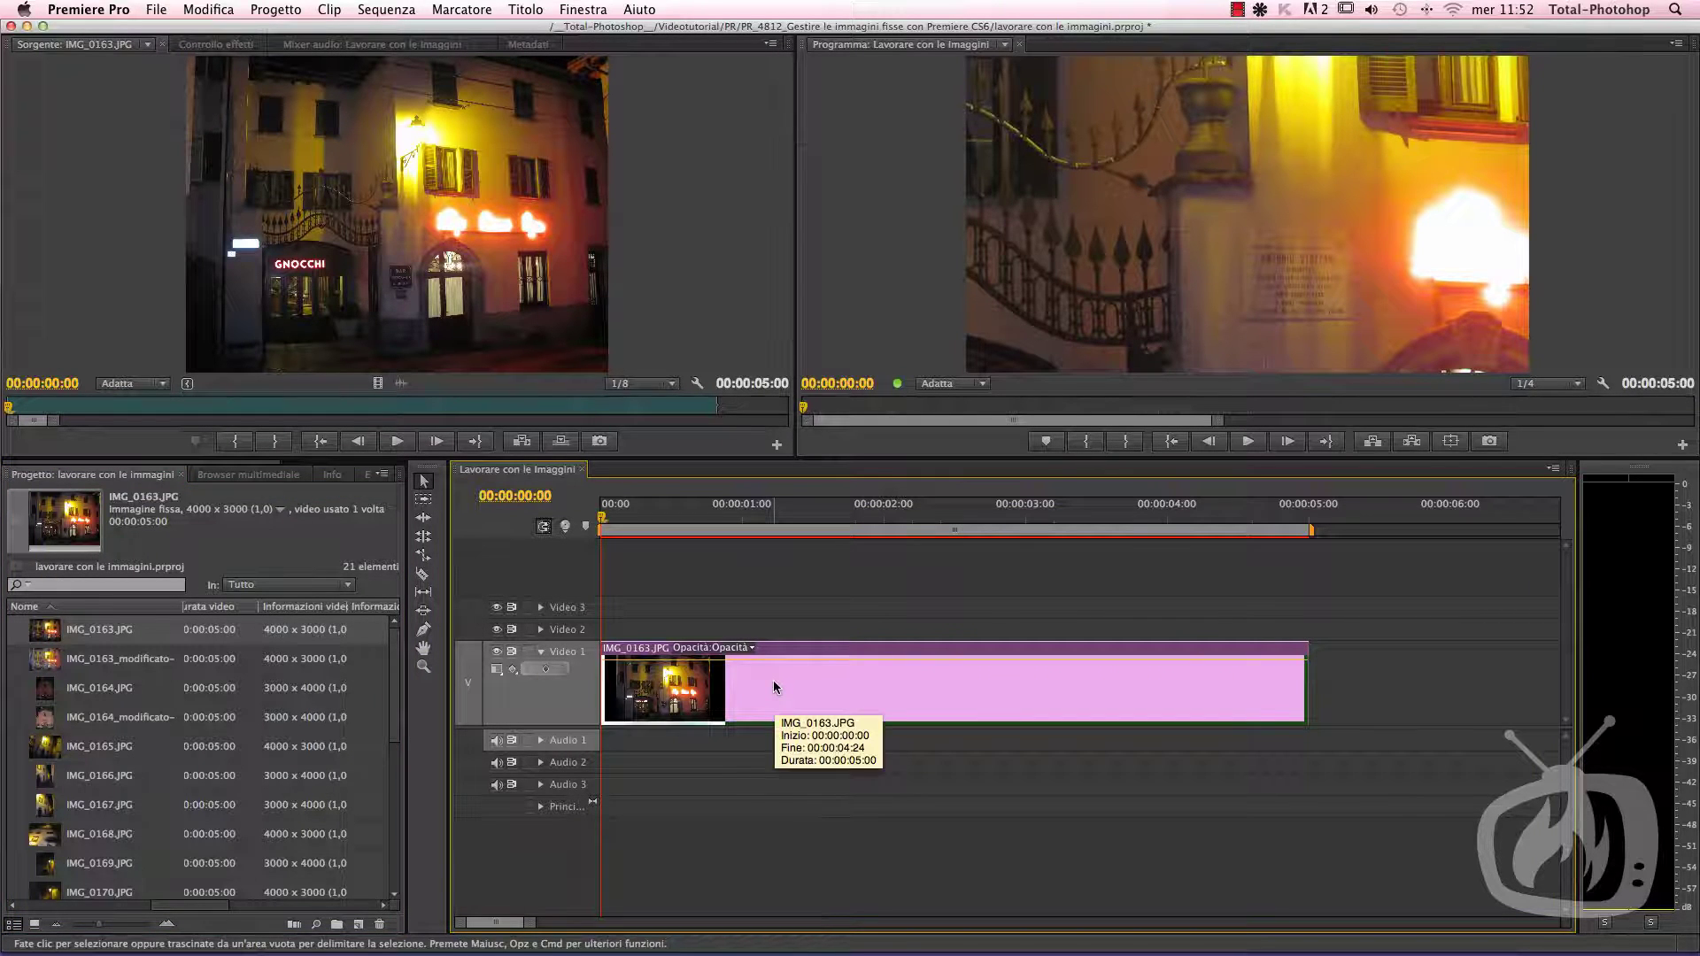
Step: Apply Scale to Frame Size (Ridimensiona a dimensione fotogramma) so the photo fits the frame height
{"action": "right_click", "coordinate": [783, 691]}
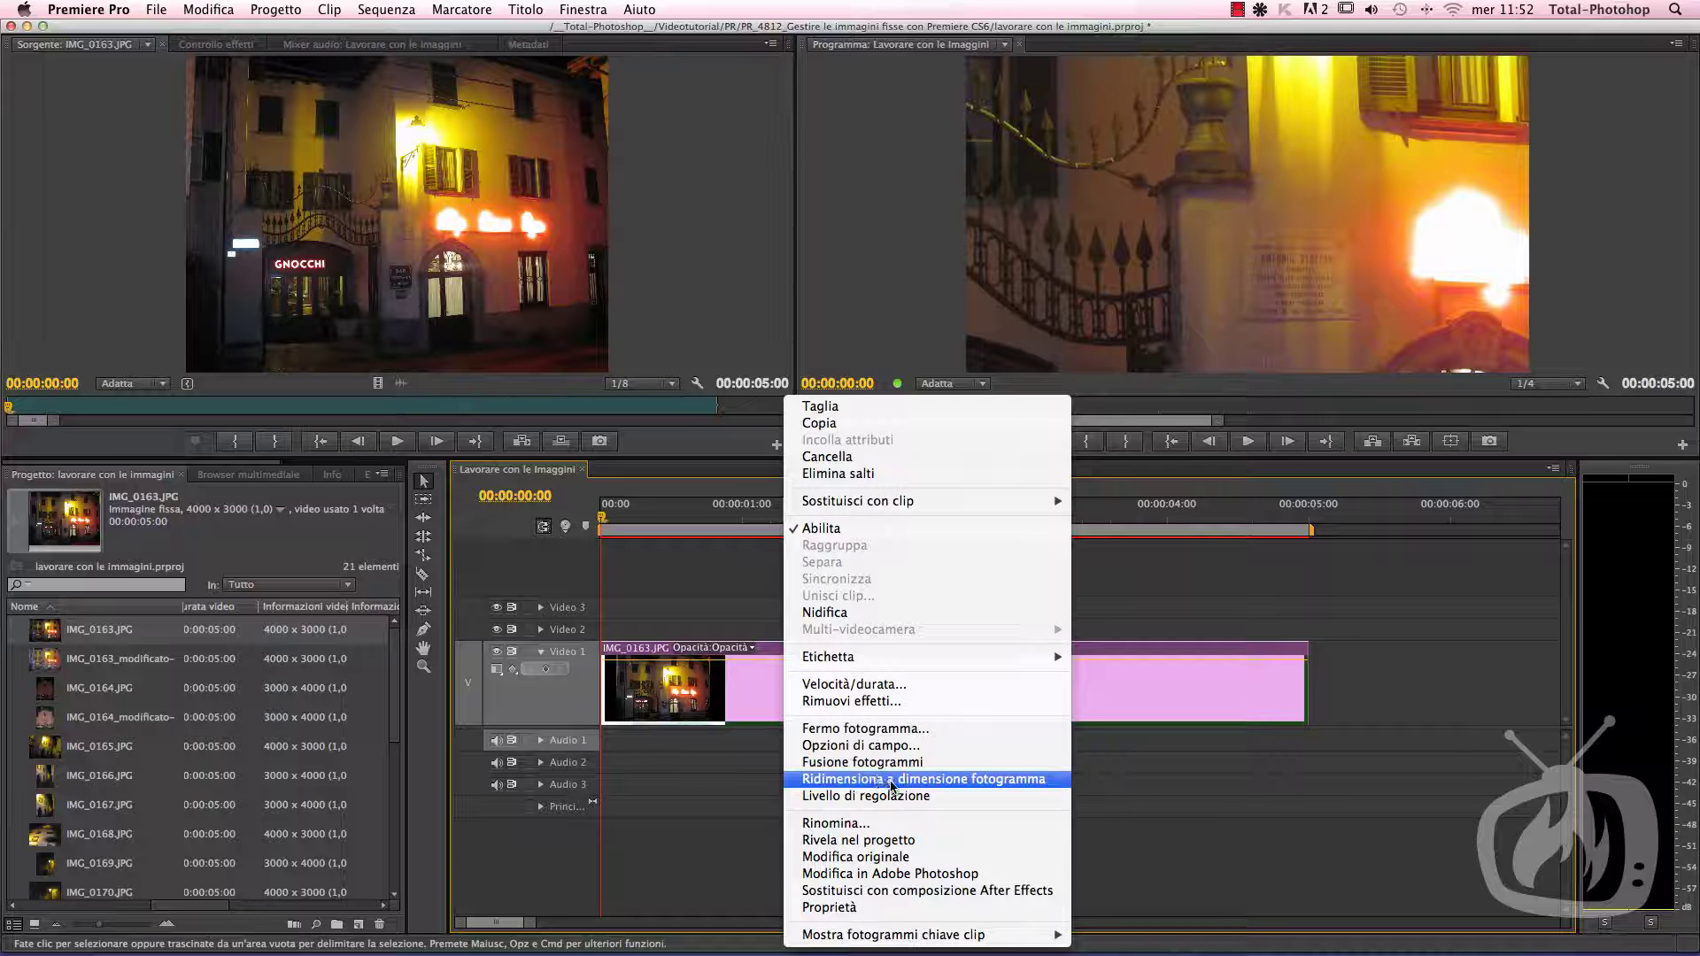
{"action": "left_click", "coordinate": [891, 785]}
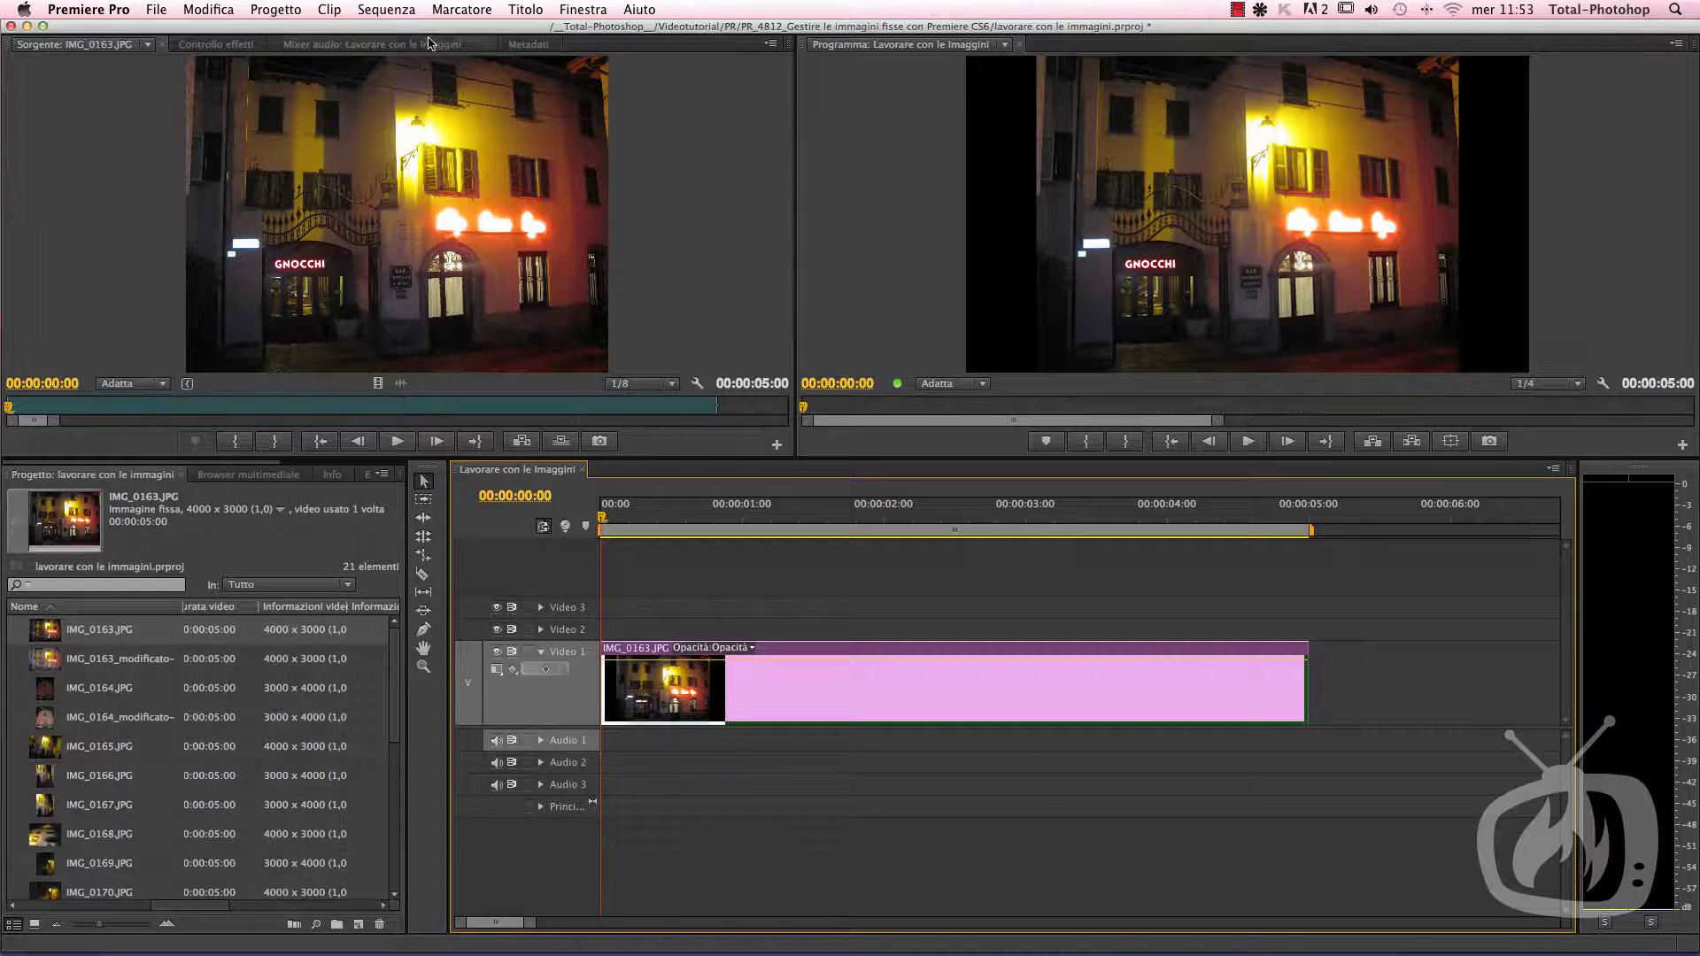
Step: In Effect Controls, expand Motion, scrub Scale upward, then set Scale back to 100
{"action": "left_click", "coordinate": [205, 46]}
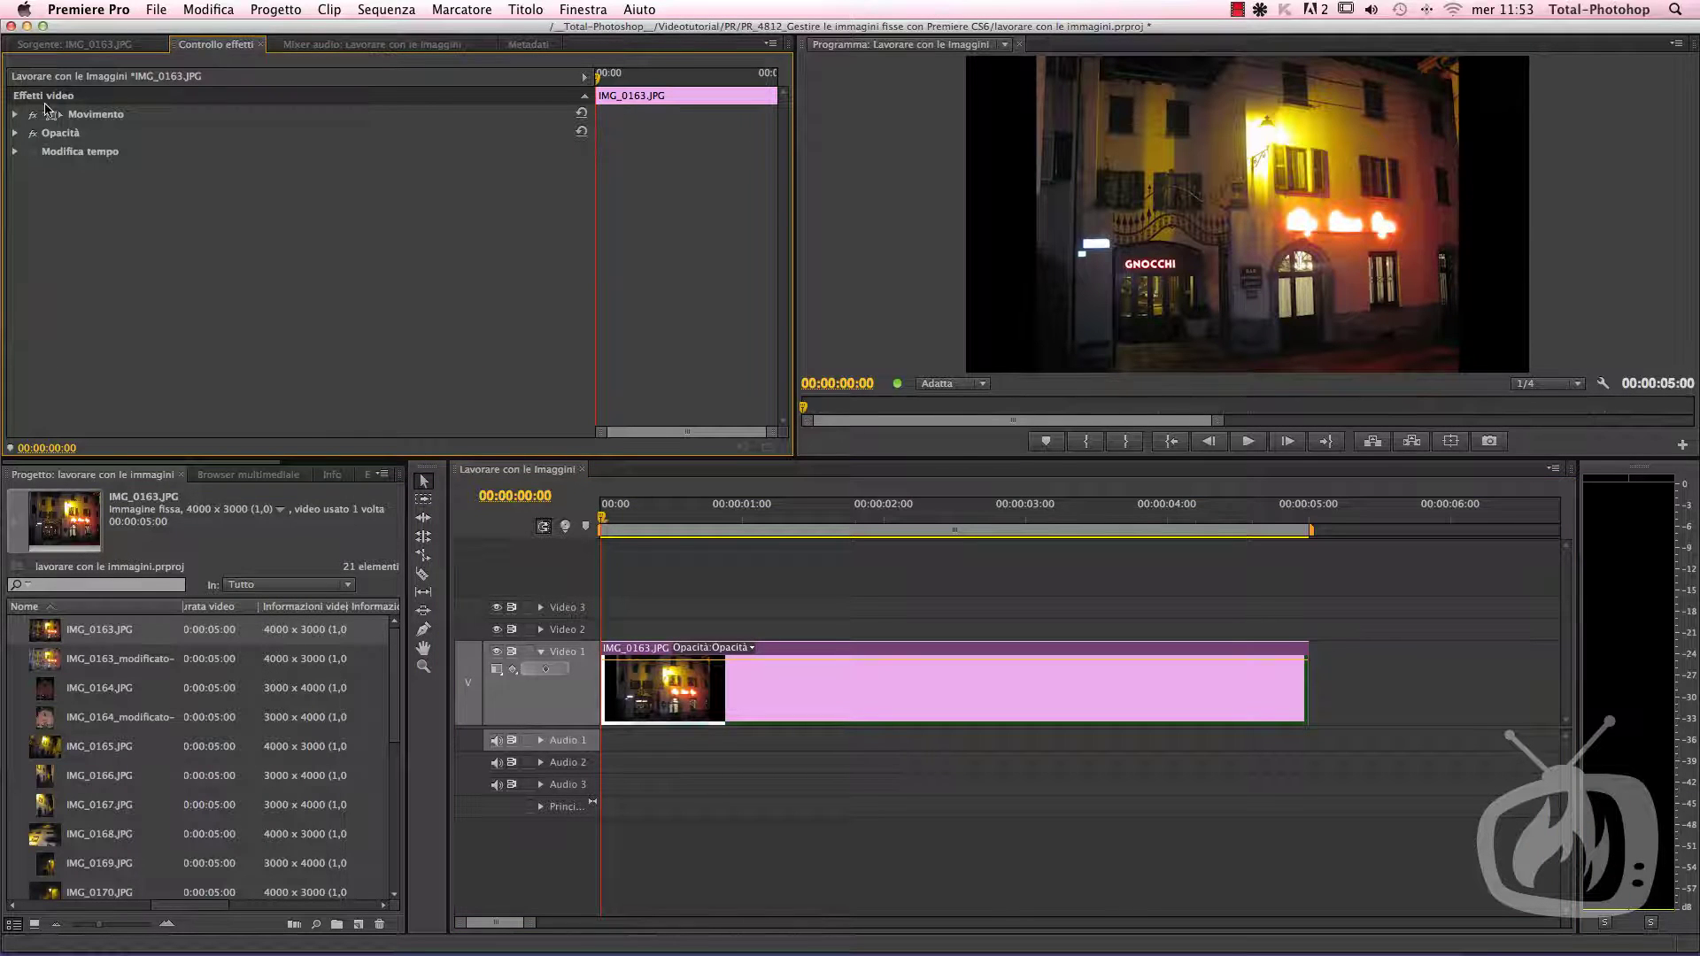
{"action": "left_click", "coordinate": [15, 116]}
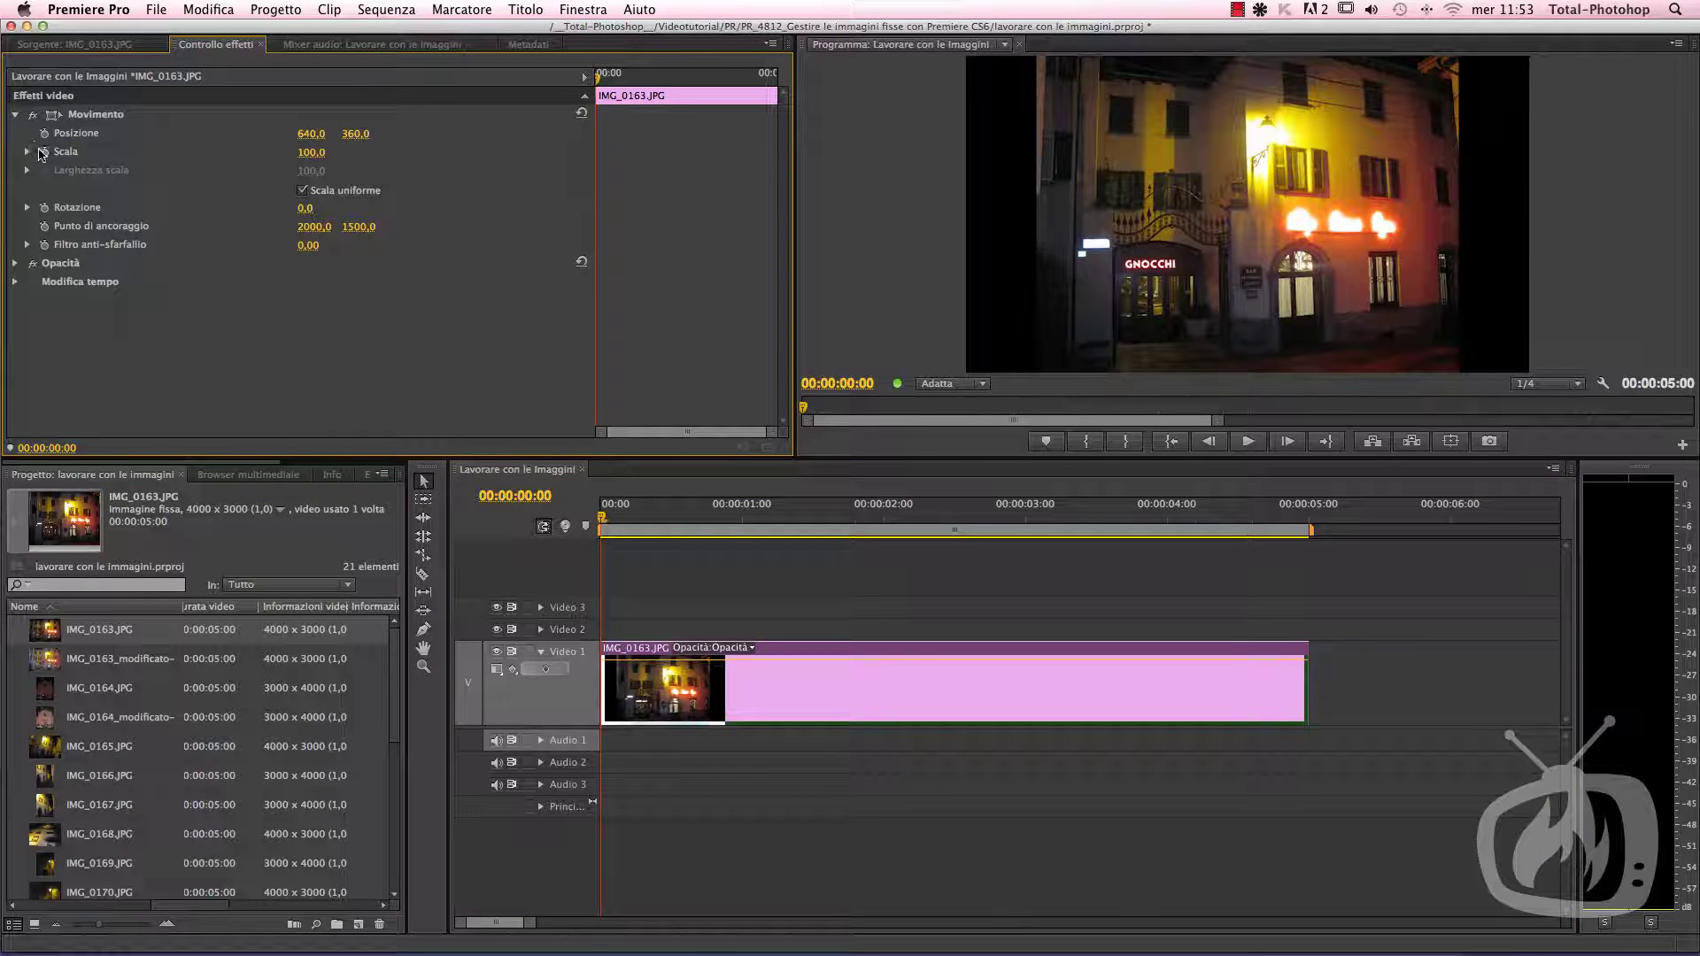
{"action": "left_click", "coordinate": [27, 152]}
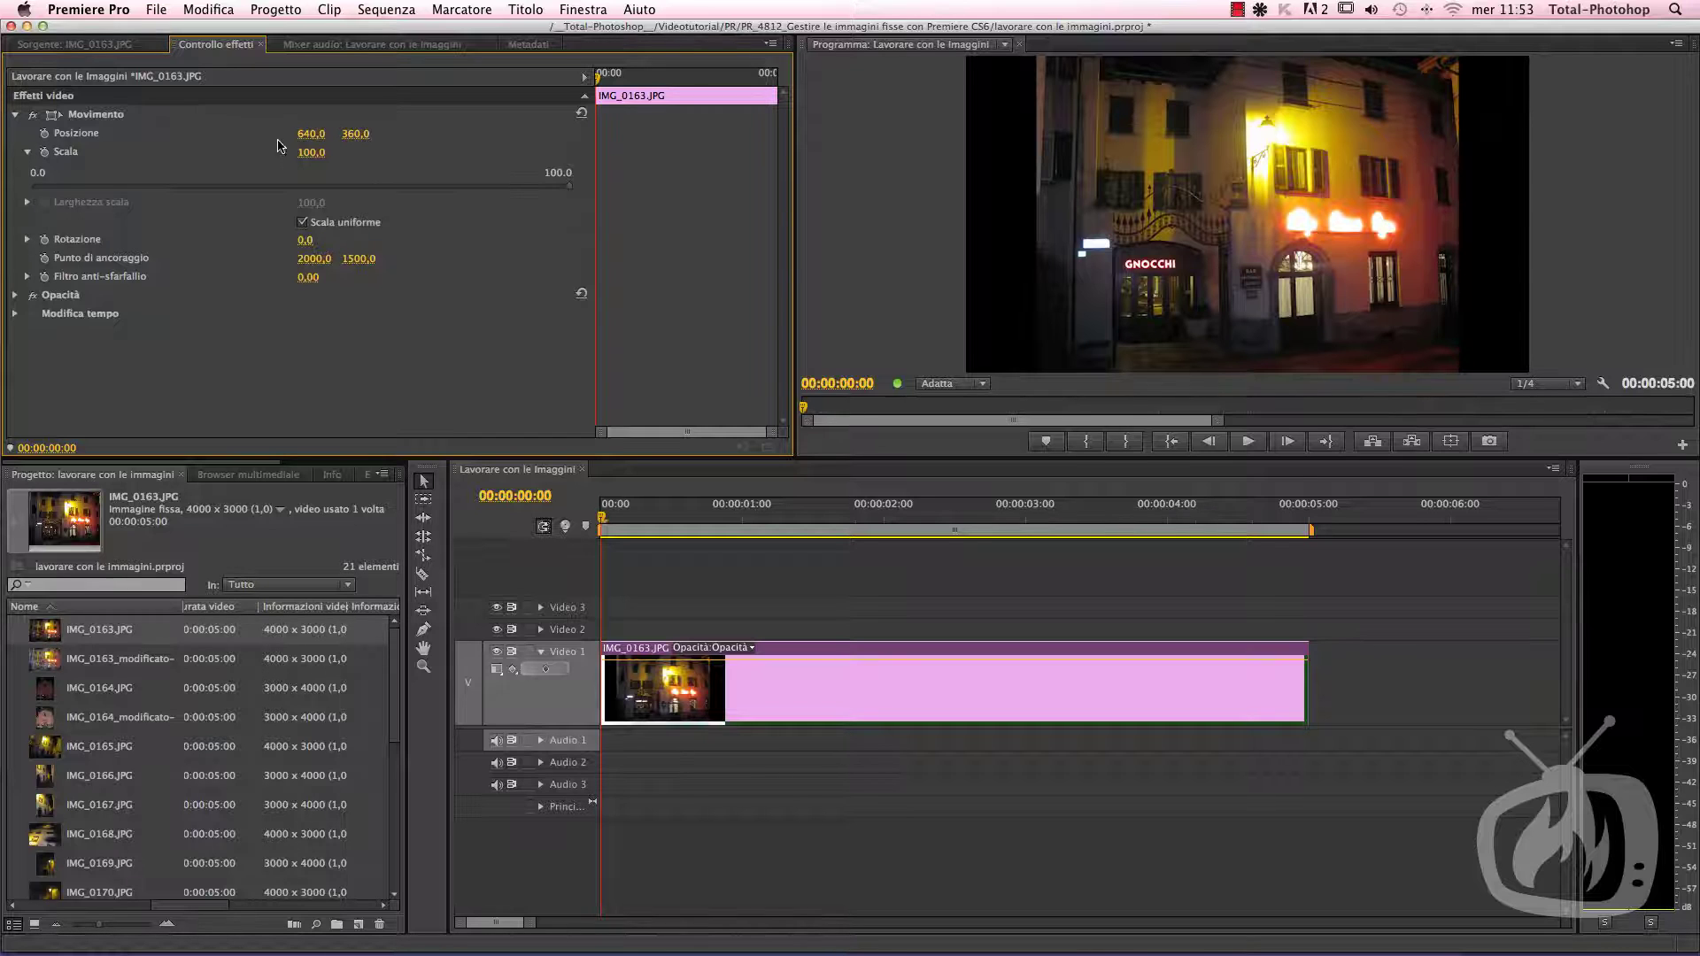
{"action": "left_click_drag", "start_coordinate": [312, 156], "coordinate": [344, 152]}
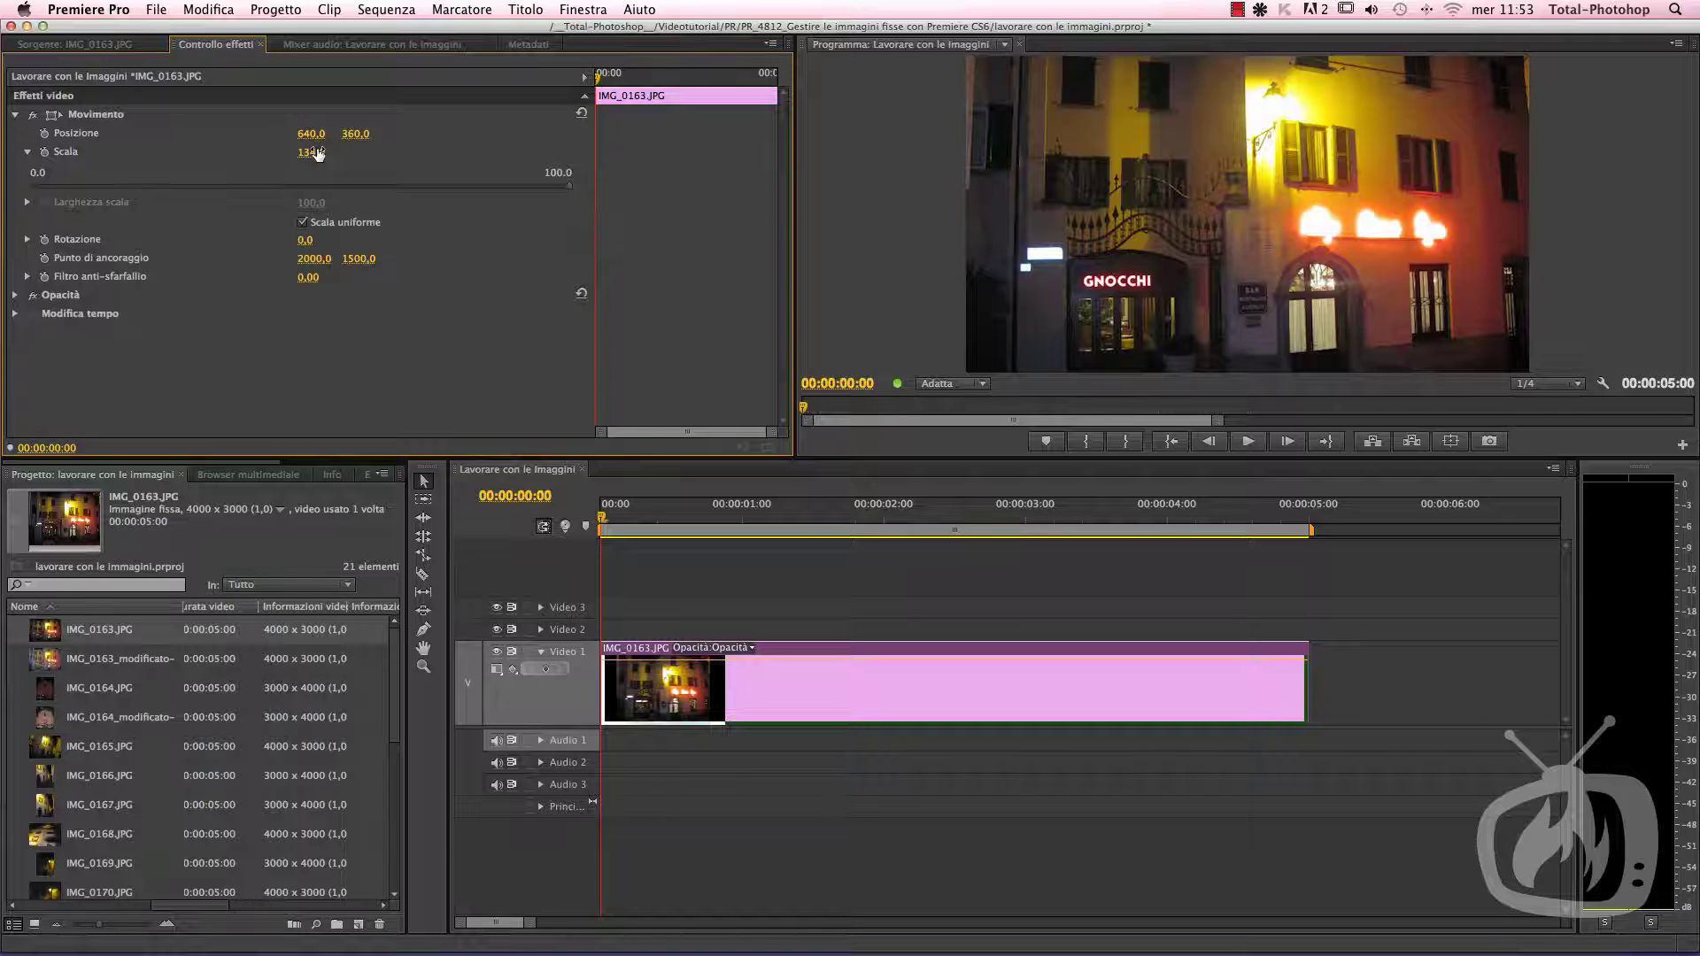
{"action": "left_click", "coordinate": [329, 151]}
{"action": "type", "text": "1"}
{"action": "type", "text": "00"}
{"action": "key", "text": "Return"}
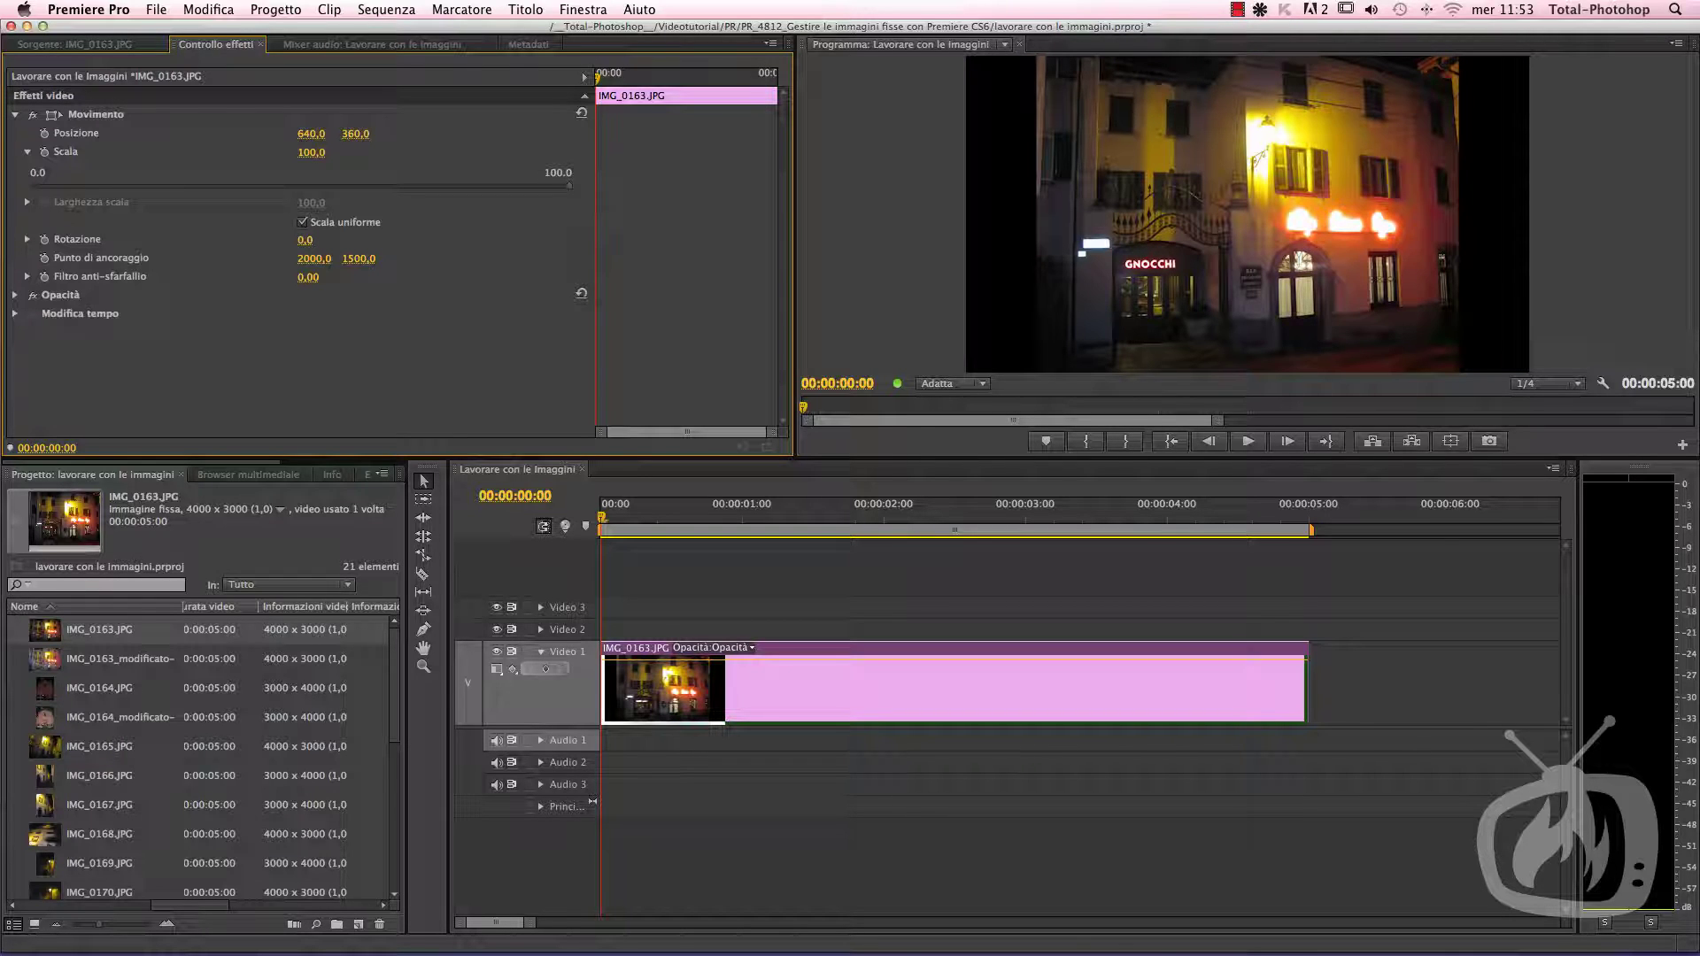
Step: Uncheck Scale to Frame Size so the photo shows as a full-resolution close-up
{"action": "right_click", "coordinate": [807, 686]}
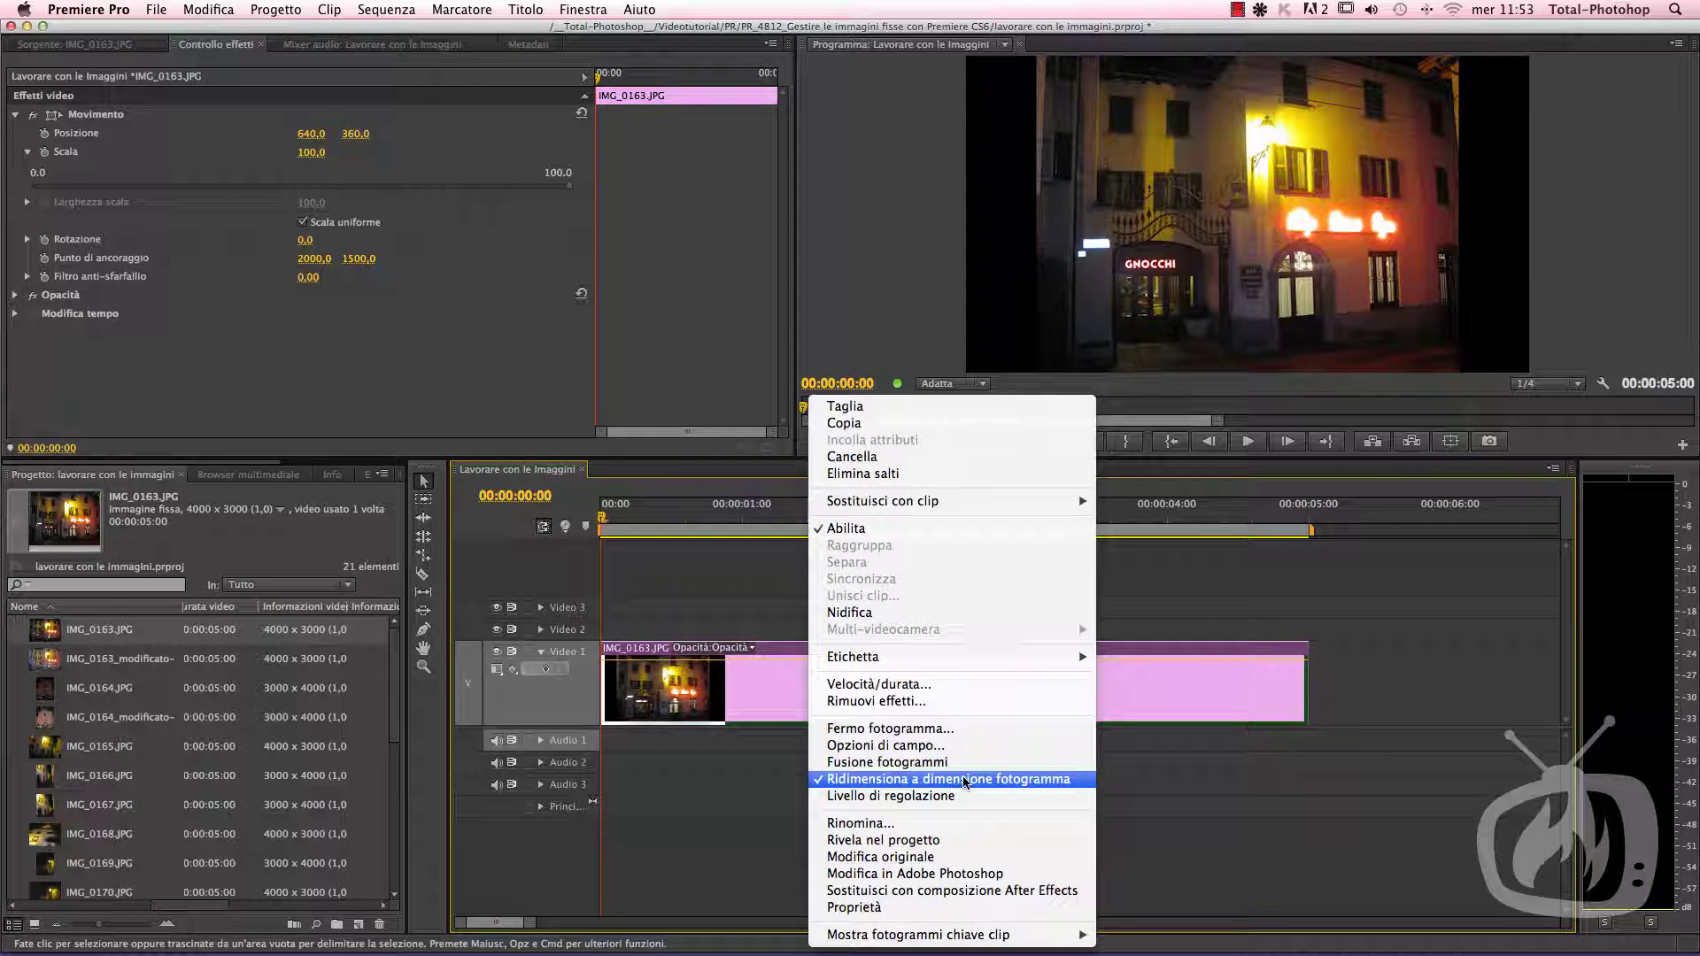
{"action": "left_click", "coordinate": [965, 783]}
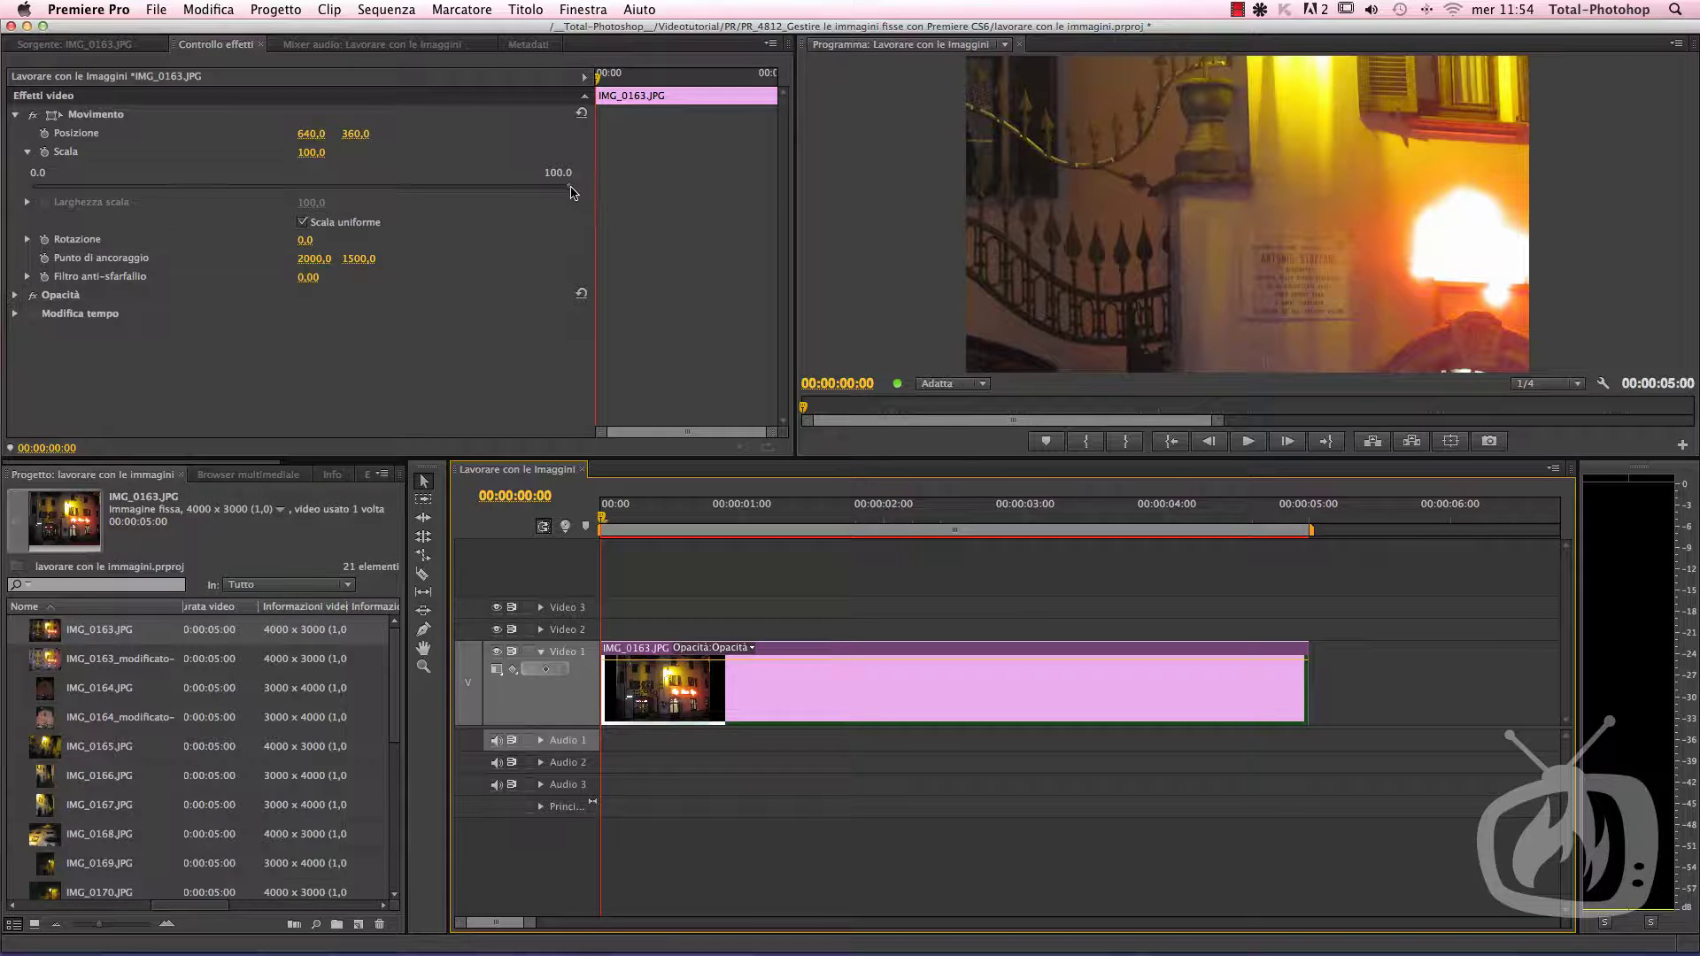
Step: Set the clip's Scale to 32,1 and its Position to 640, 243
{"action": "mouse_move", "coordinate": [571, 189]}
{"action": "left_mouse_down"}
{"action": "mouse_move", "coordinate": [295, 189]}
{"action": "mouse_move", "coordinate": [206, 234]}
{"action": "left_mouse_up"}
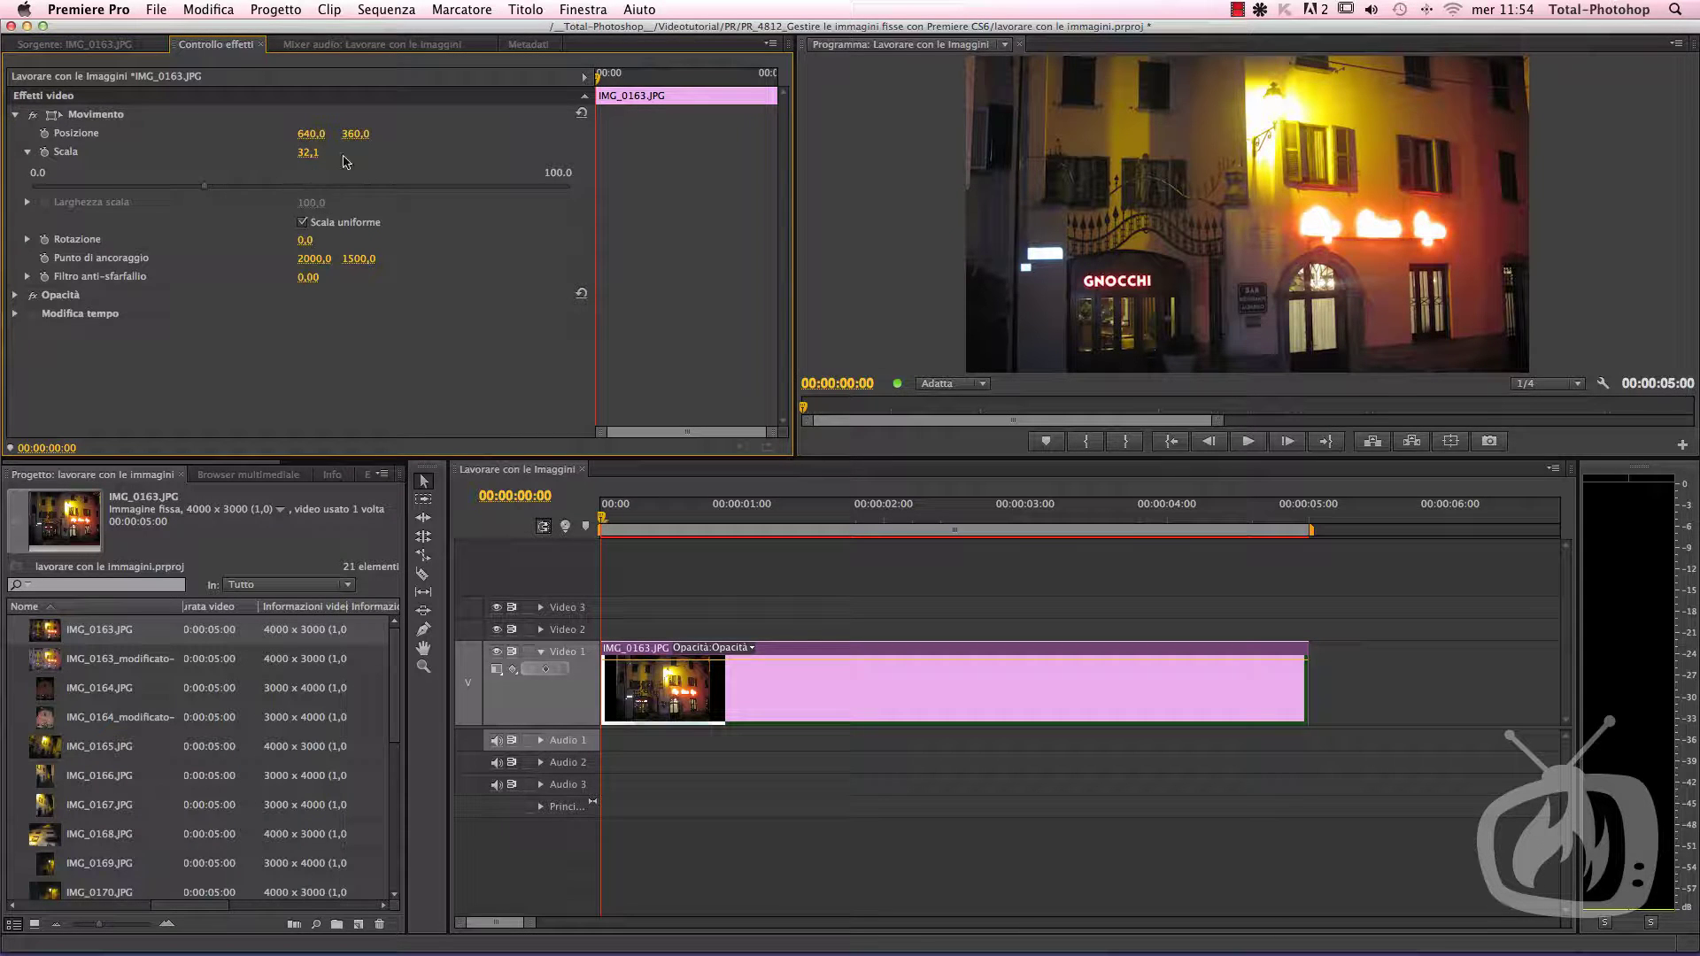
{"action": "mouse_move", "coordinate": [355, 134]}
{"action": "left_mouse_down"}
{"action": "mouse_move", "coordinate": [273, 134]}
{"action": "mouse_move", "coordinate": [307, 134]}
{"action": "left_mouse_up"}
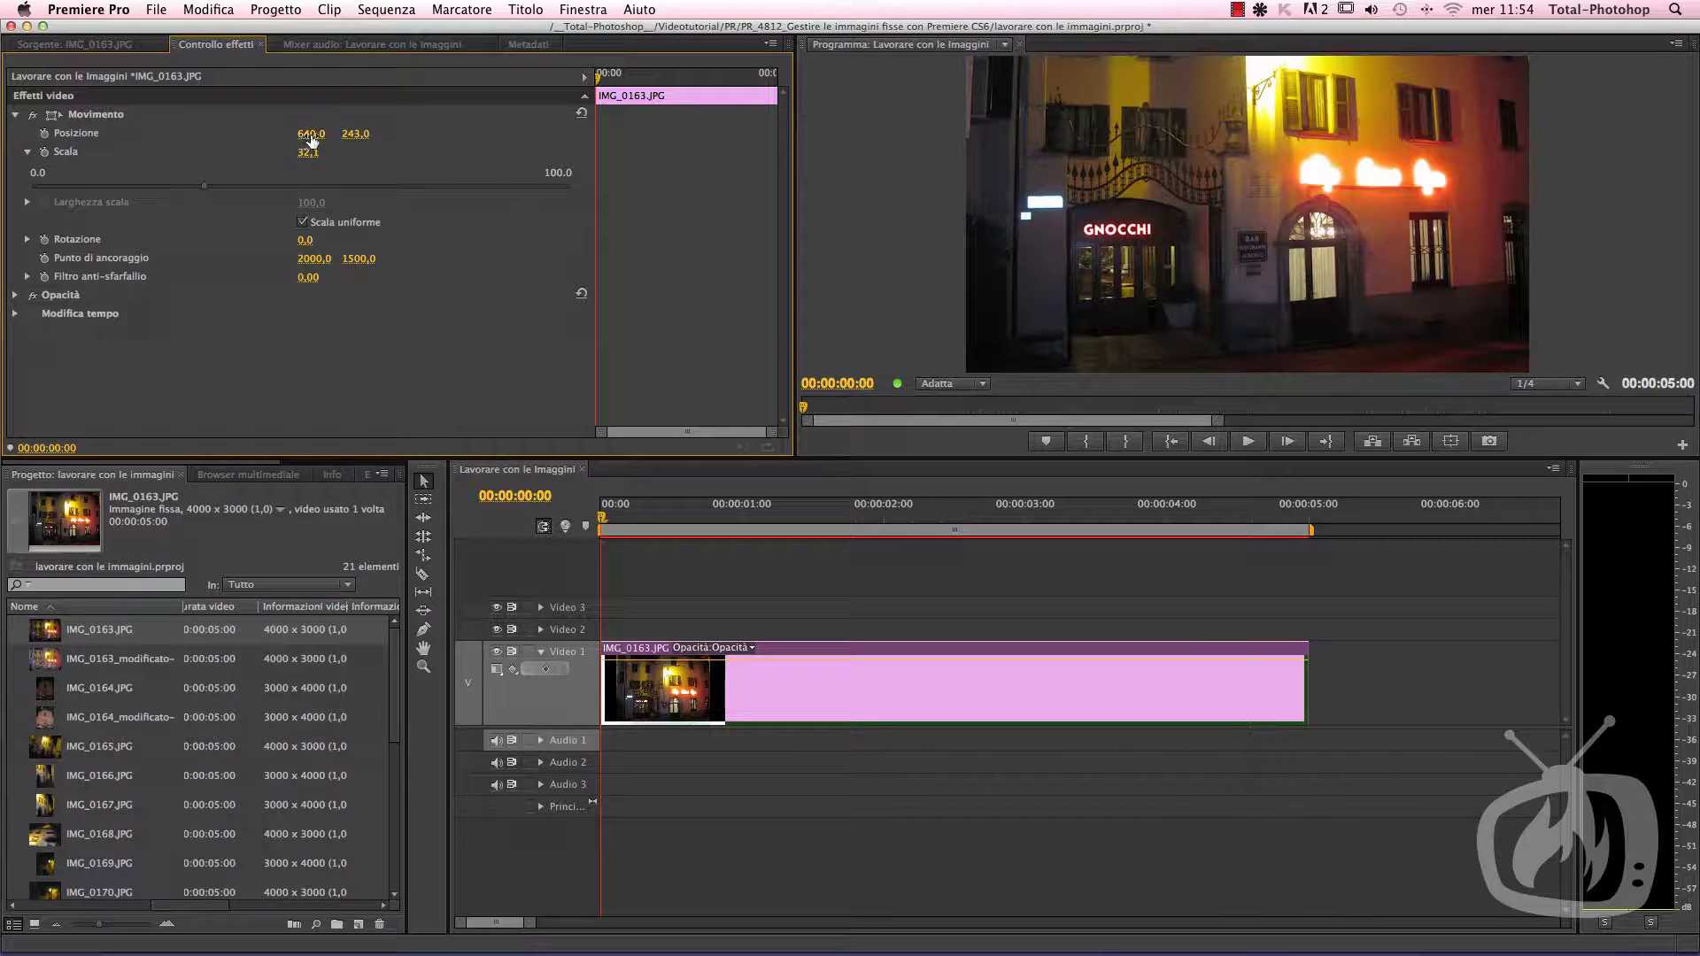
{"action": "left_click_drag", "start_coordinate": [311, 135], "coordinate": [314, 134]}
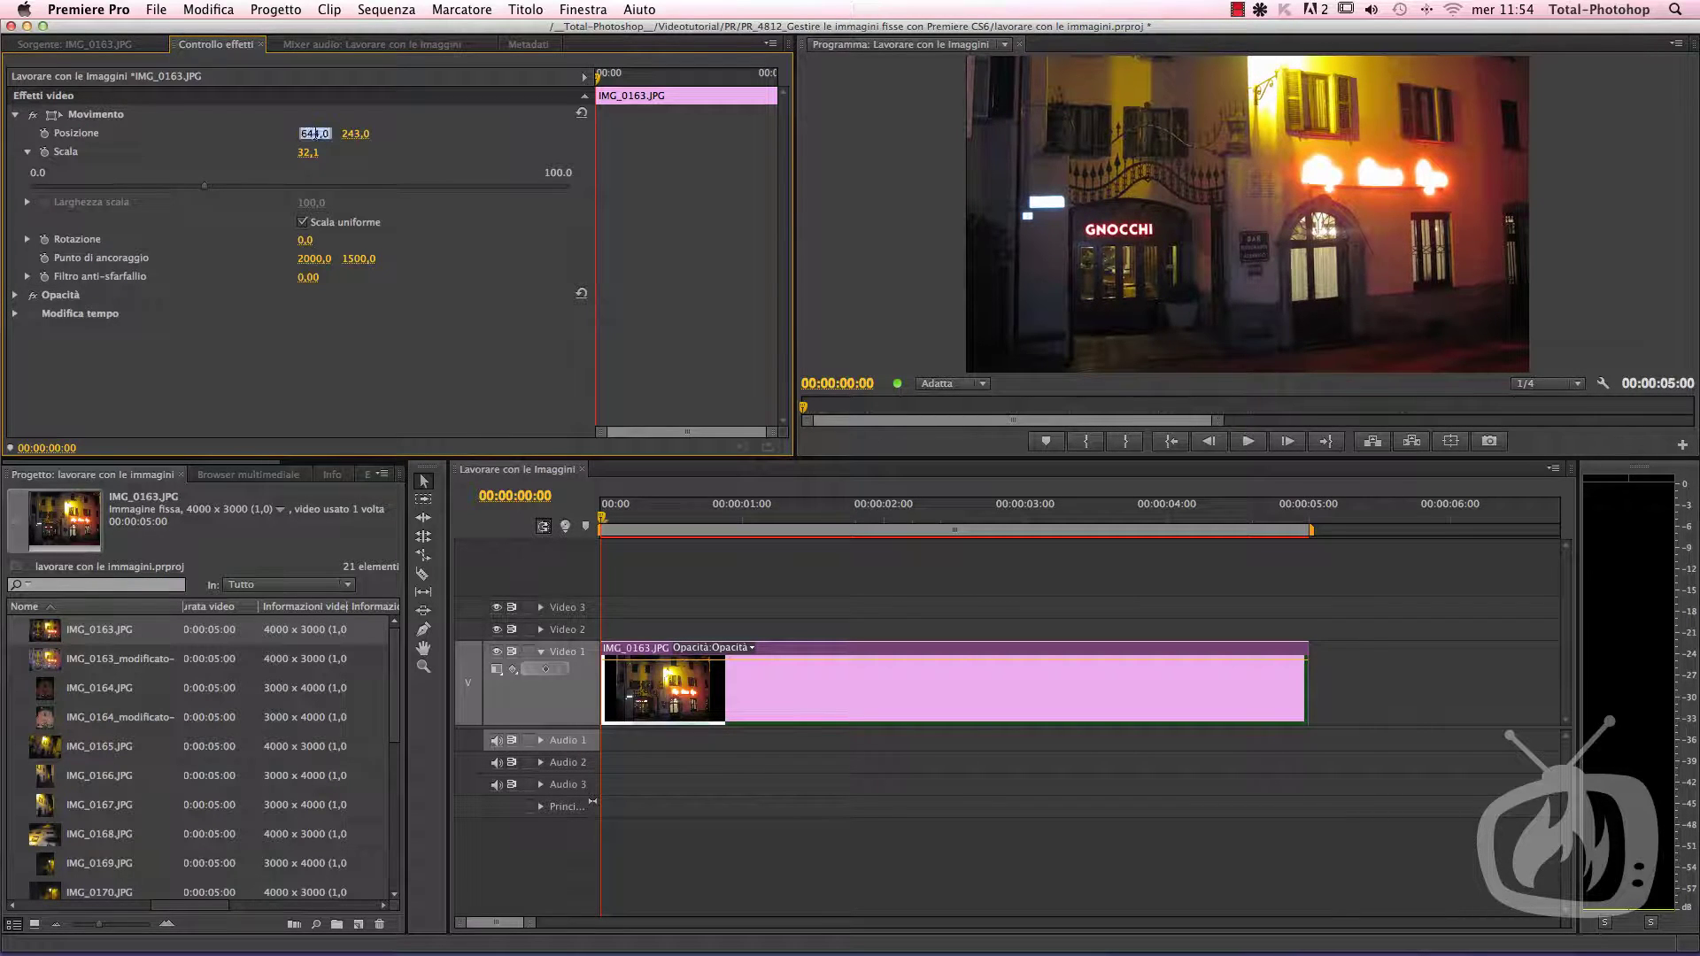
{"action": "type", "text": "640"}
{"action": "key", "text": "Return"}
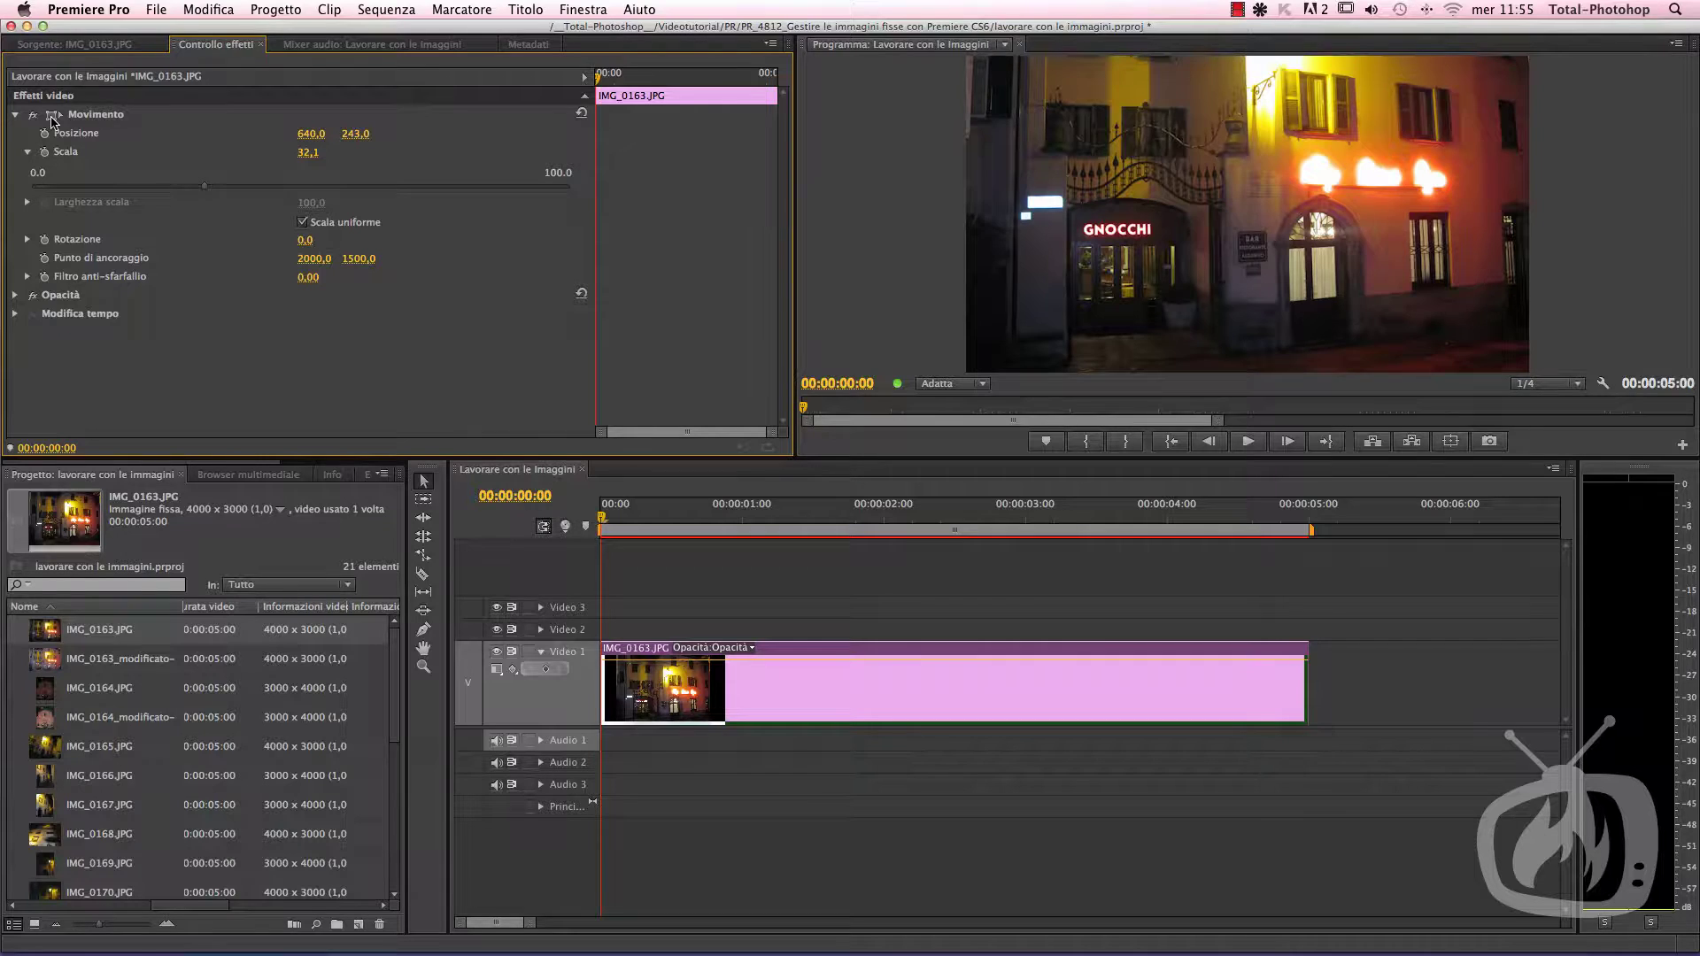
Step: In the Program monitor, move the photo to 638, 297,3 and stretch it to Scale 34,4
{"action": "left_click", "coordinate": [51, 117]}
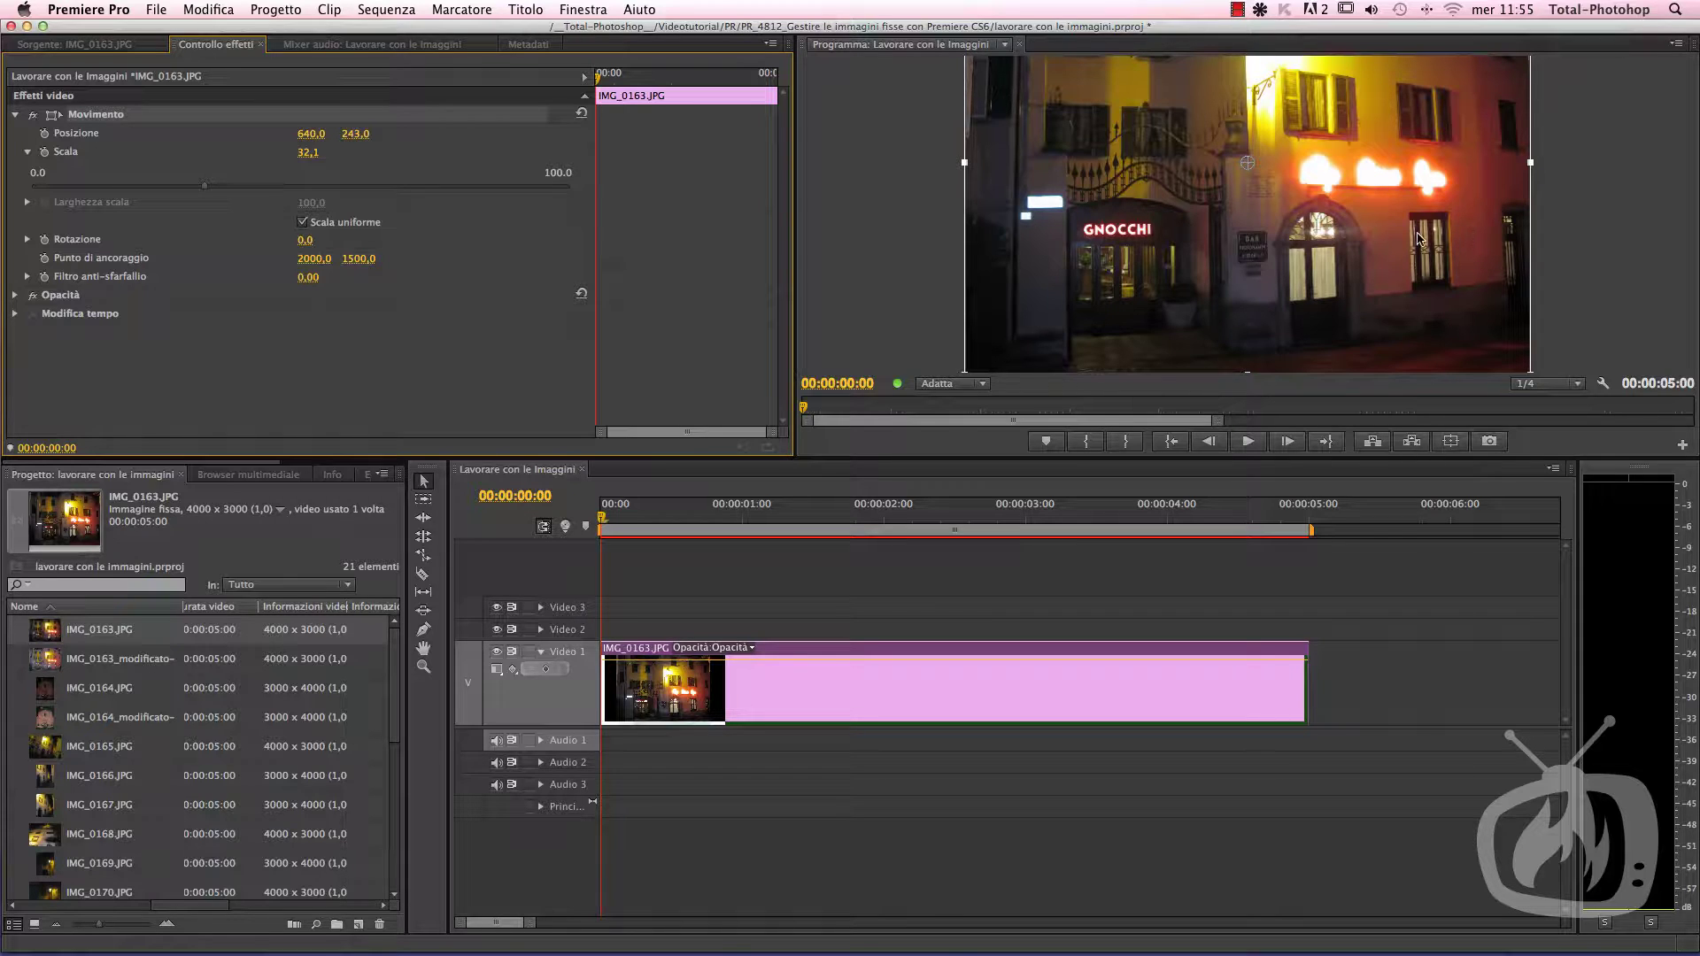
{"action": "left_click_drag", "start_coordinate": [1418, 234], "coordinate": [1415, 225]}
{"action": "left_click_drag", "start_coordinate": [1414, 221], "coordinate": [1420, 307]}
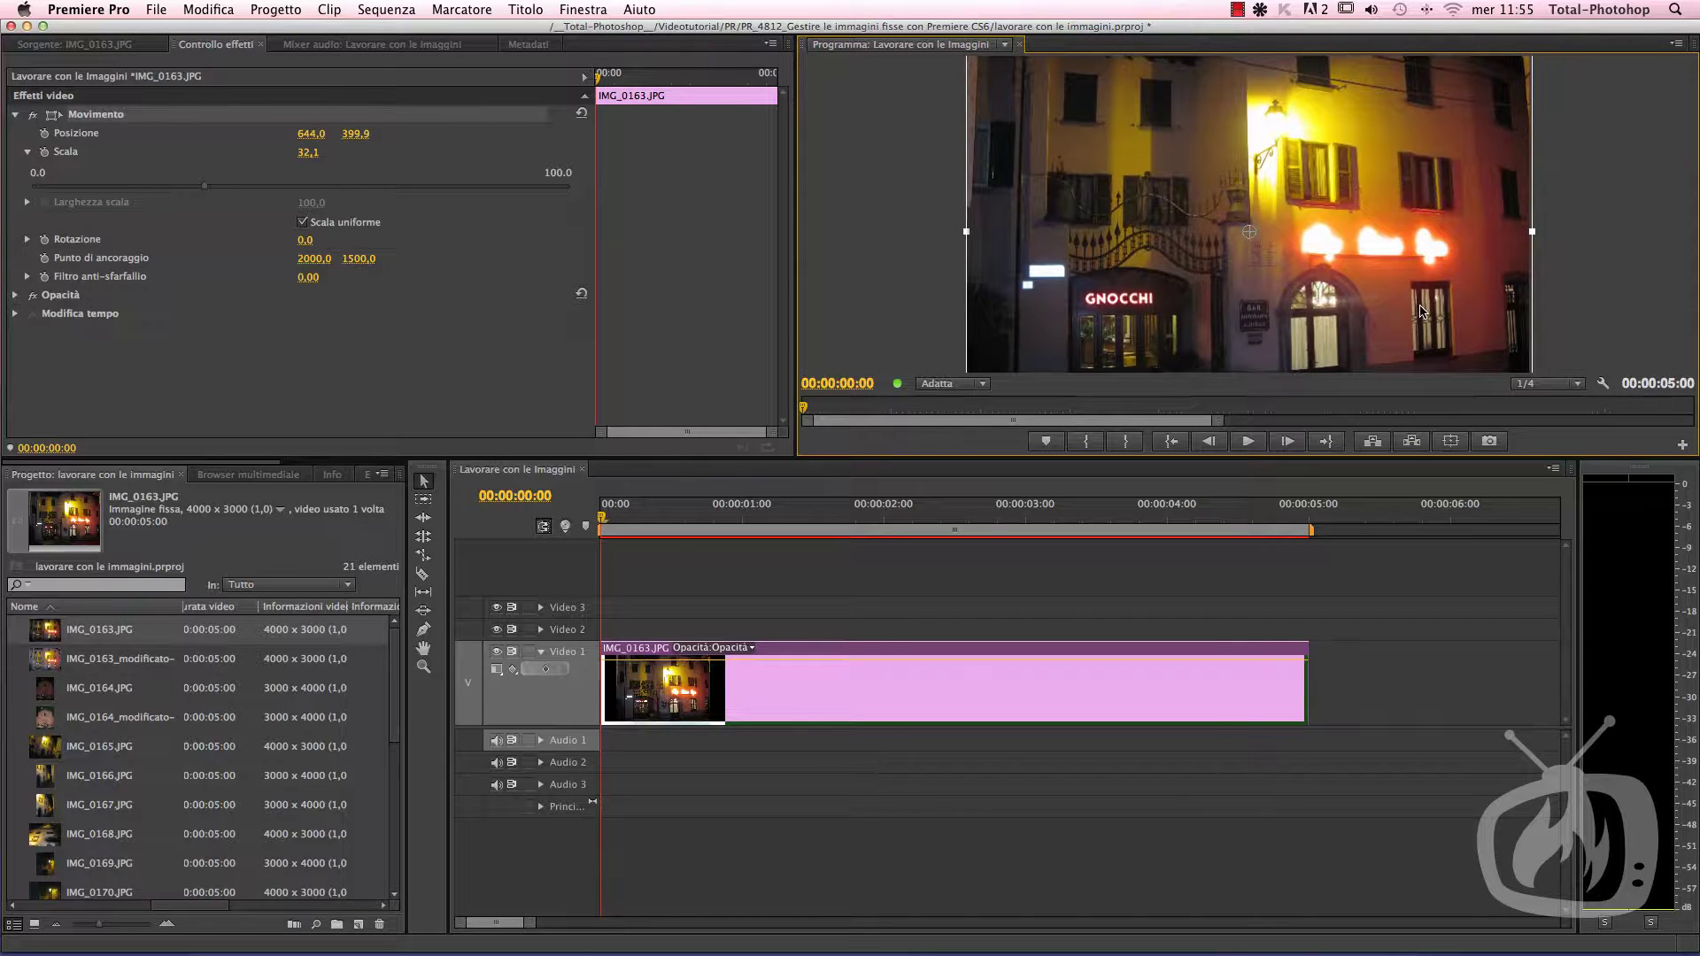
{"action": "left_click_drag", "start_coordinate": [1420, 307], "coordinate": [1419, 262]}
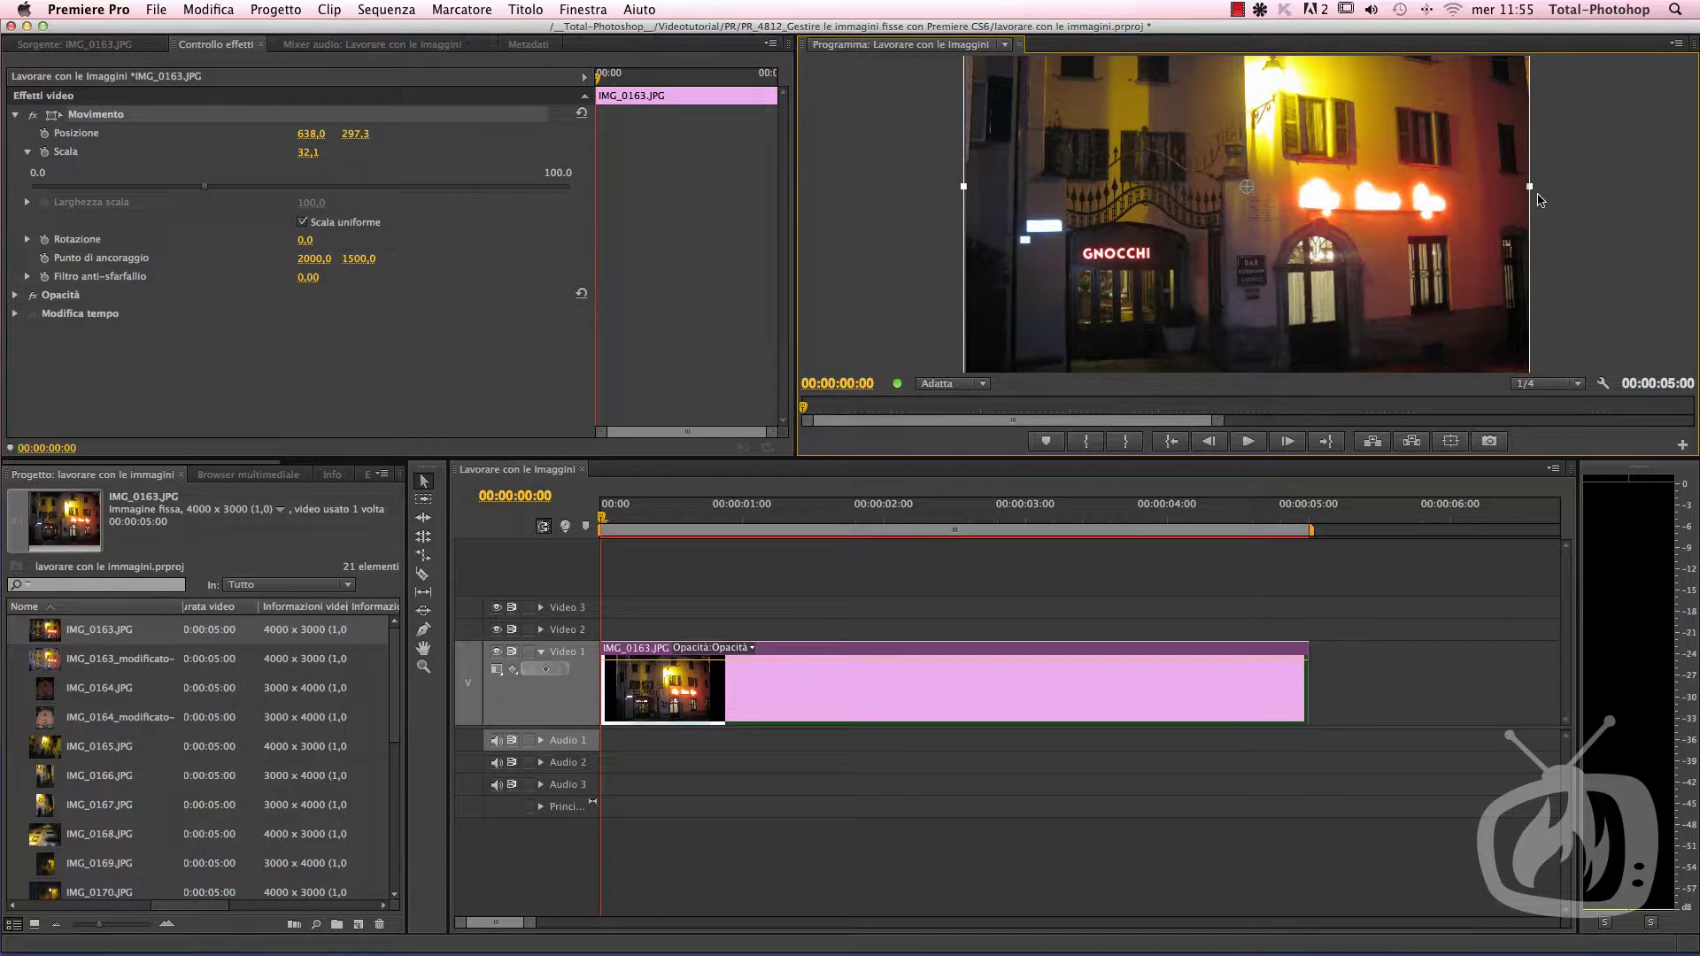
{"action": "left_click_drag", "start_coordinate": [1531, 187], "coordinate": [1550, 185]}
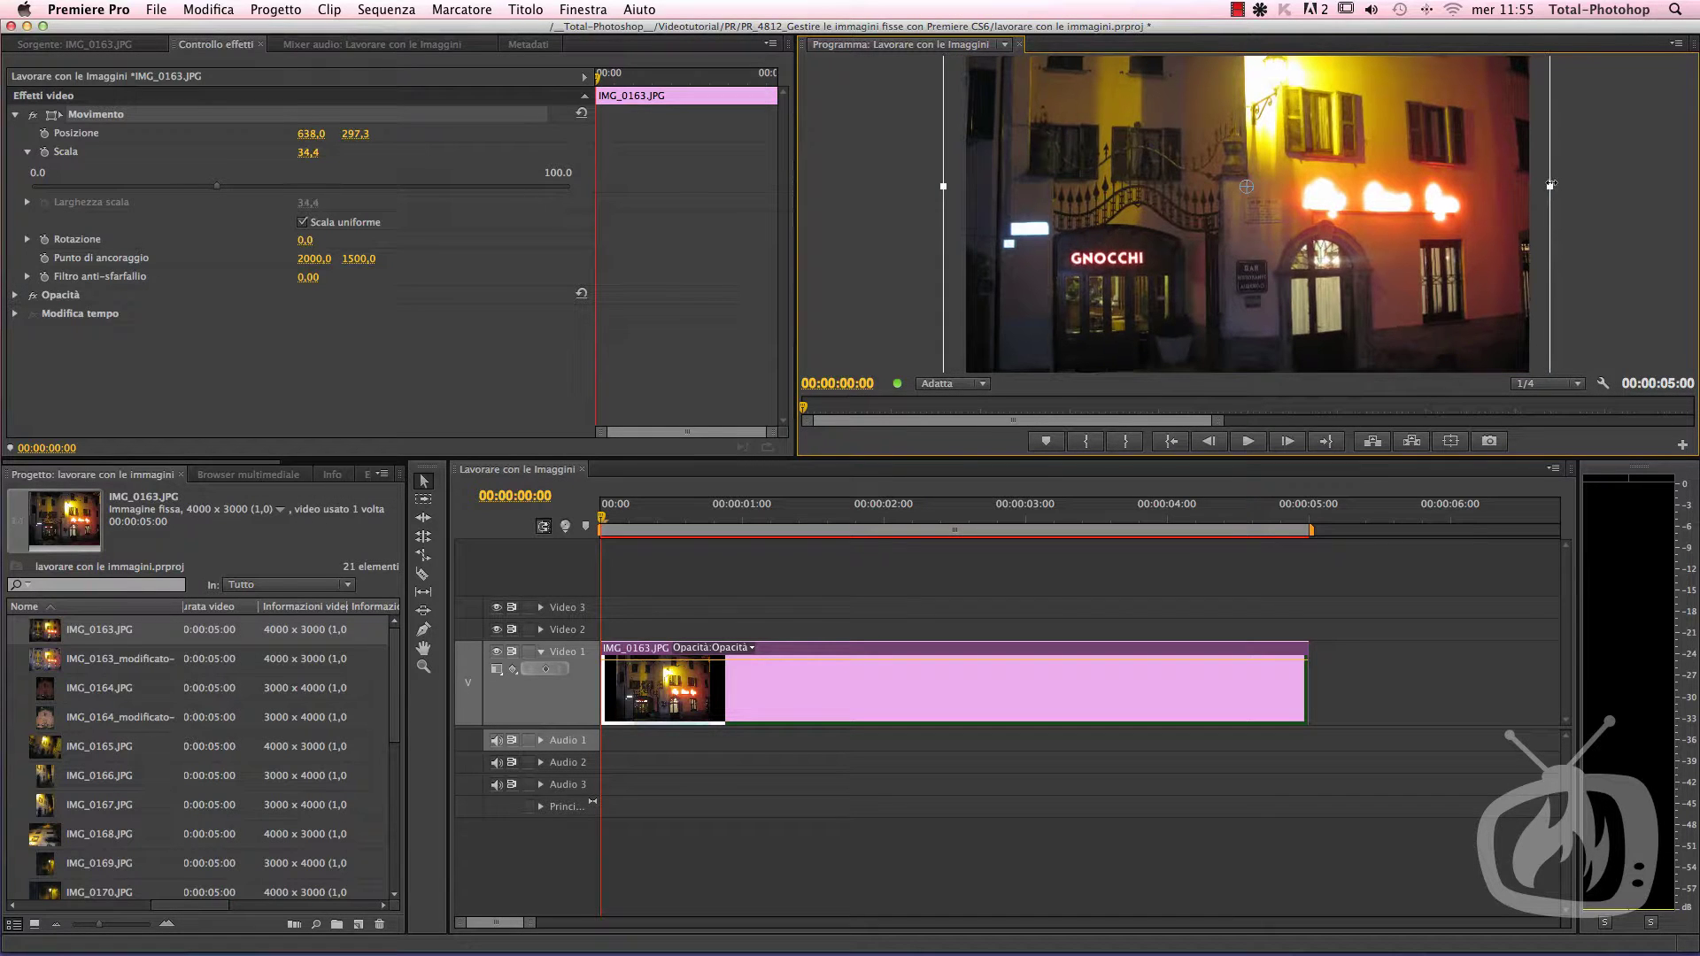